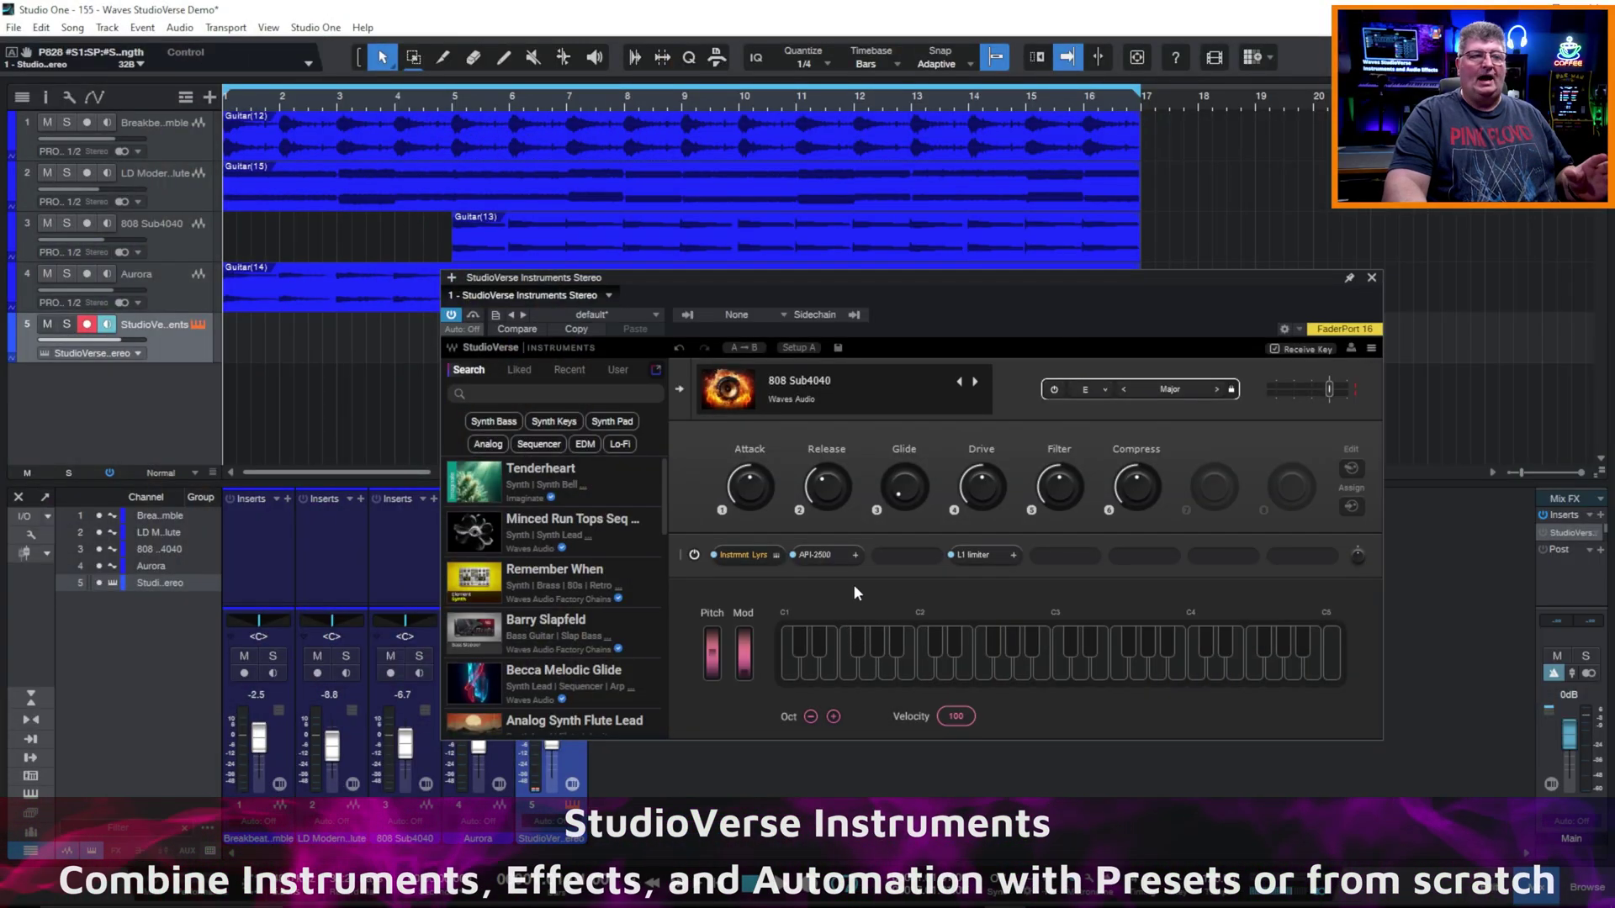
# Expand the 808 Sub4040 preset's instrument layers and inspect its Flow Motion and Magma BB Tubes plugins
pyautogui.click(746, 554)
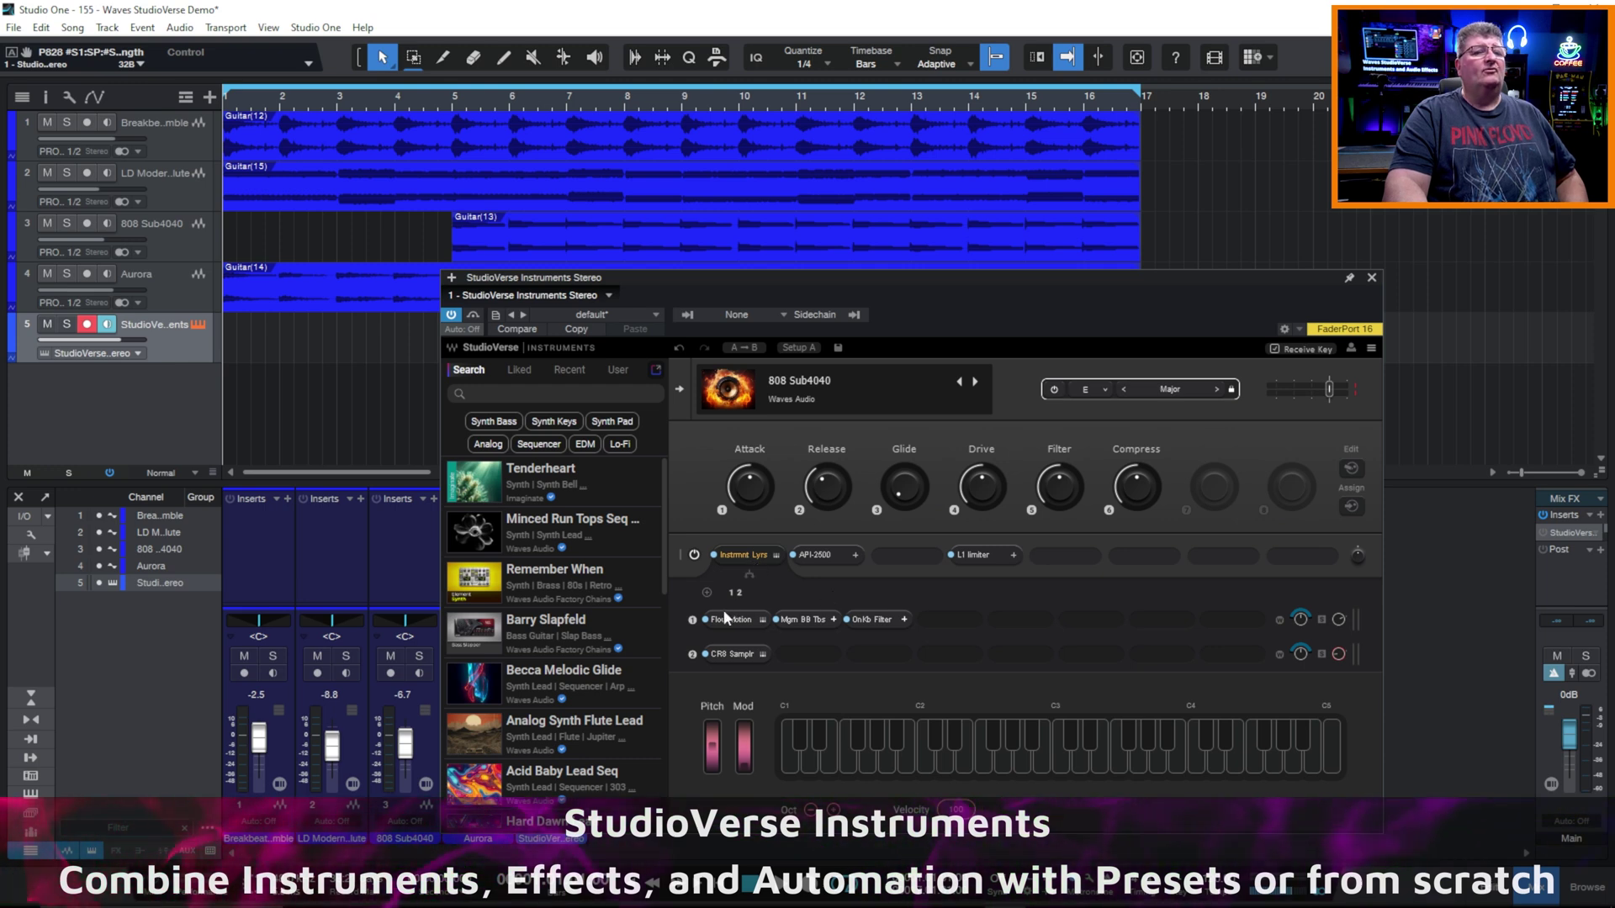
pyautogui.doubleClick(744, 620)
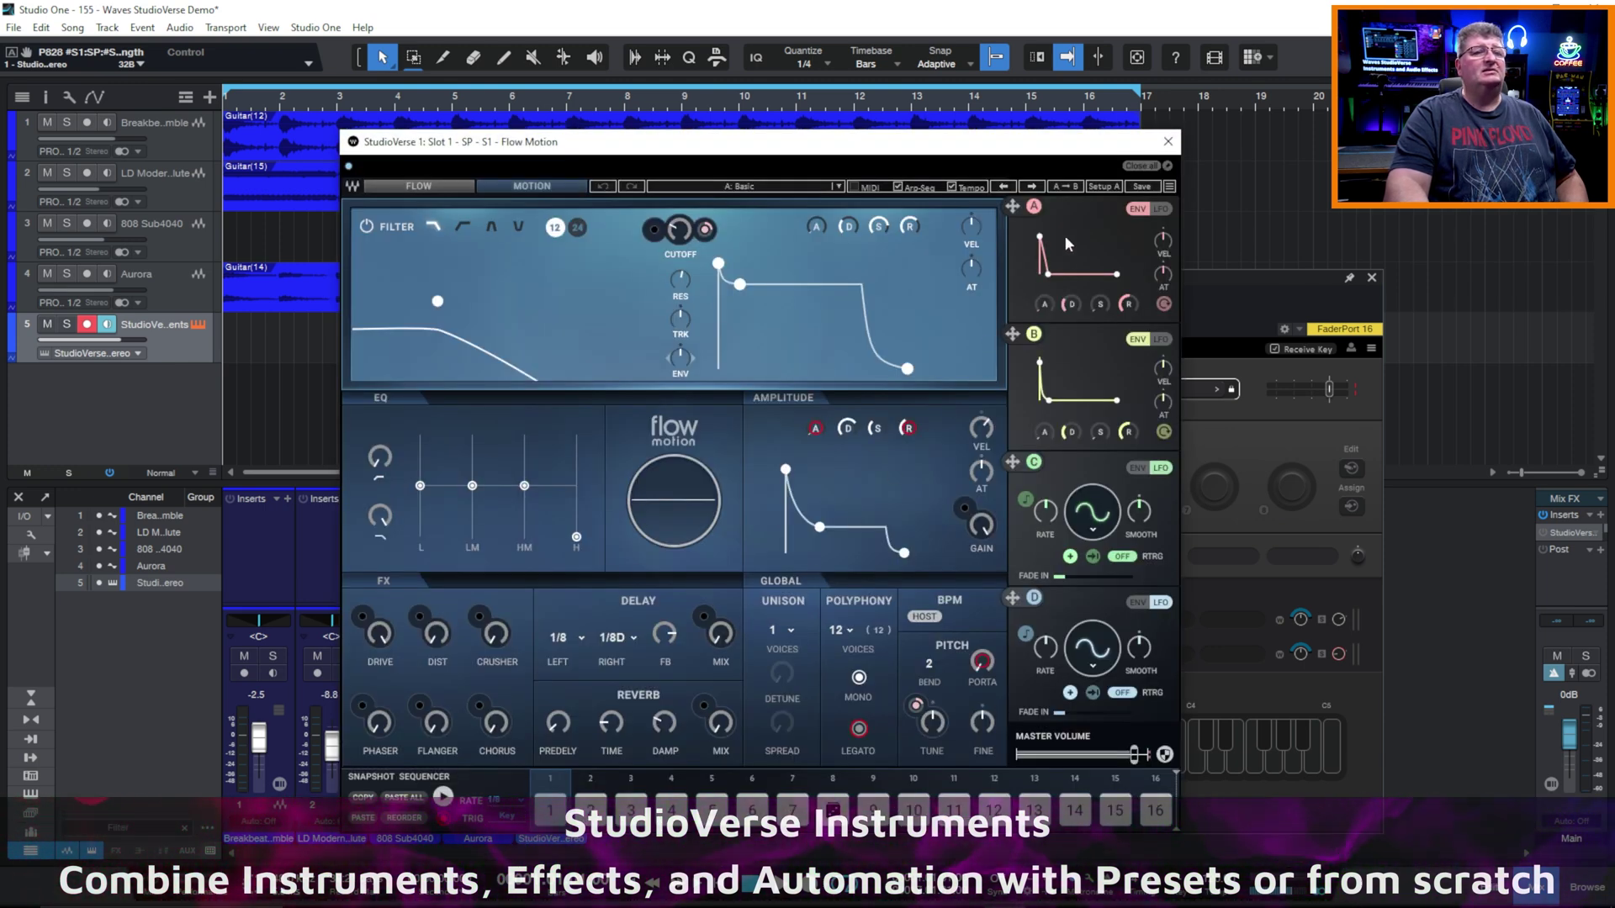
pyautogui.click(1168, 144)
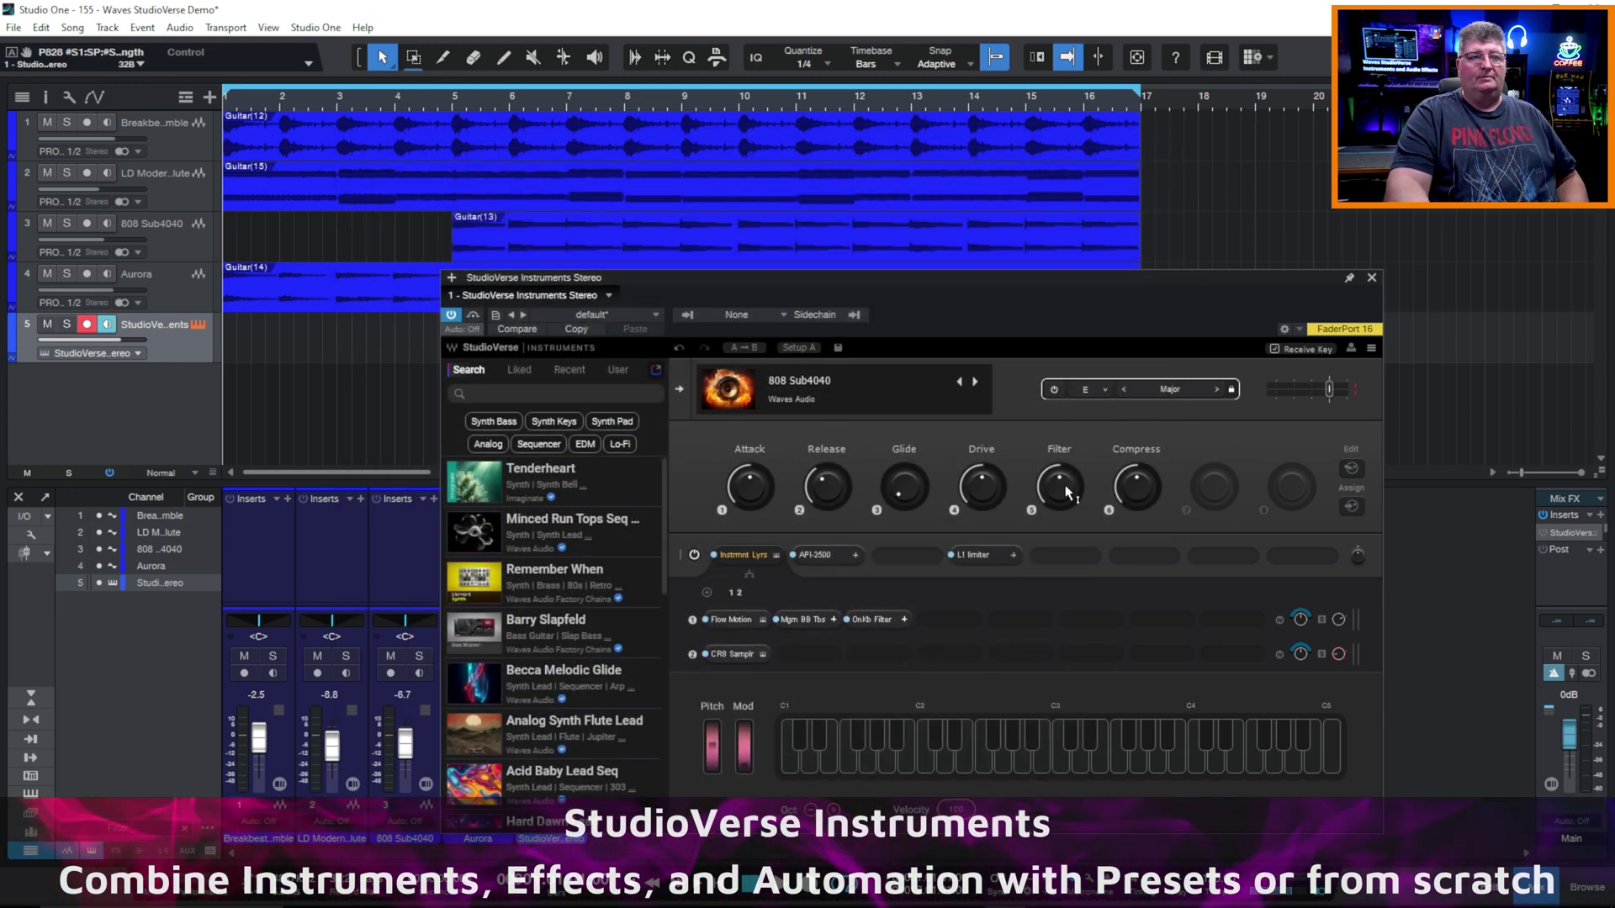
pyautogui.doubleClick(810, 626)
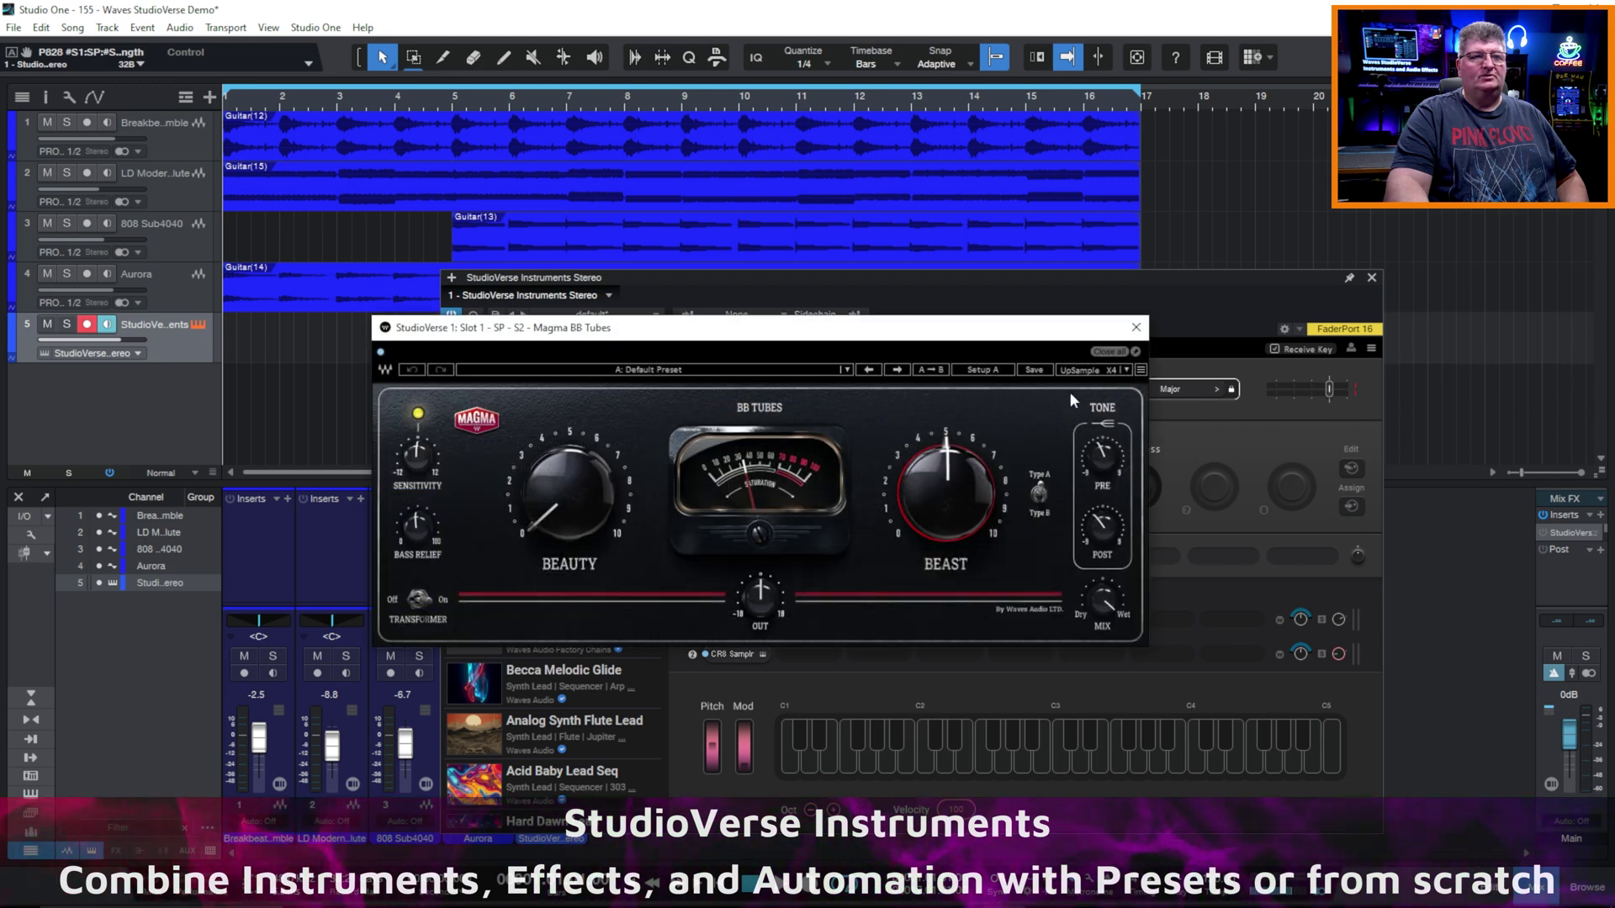
pyautogui.click(1130, 319)
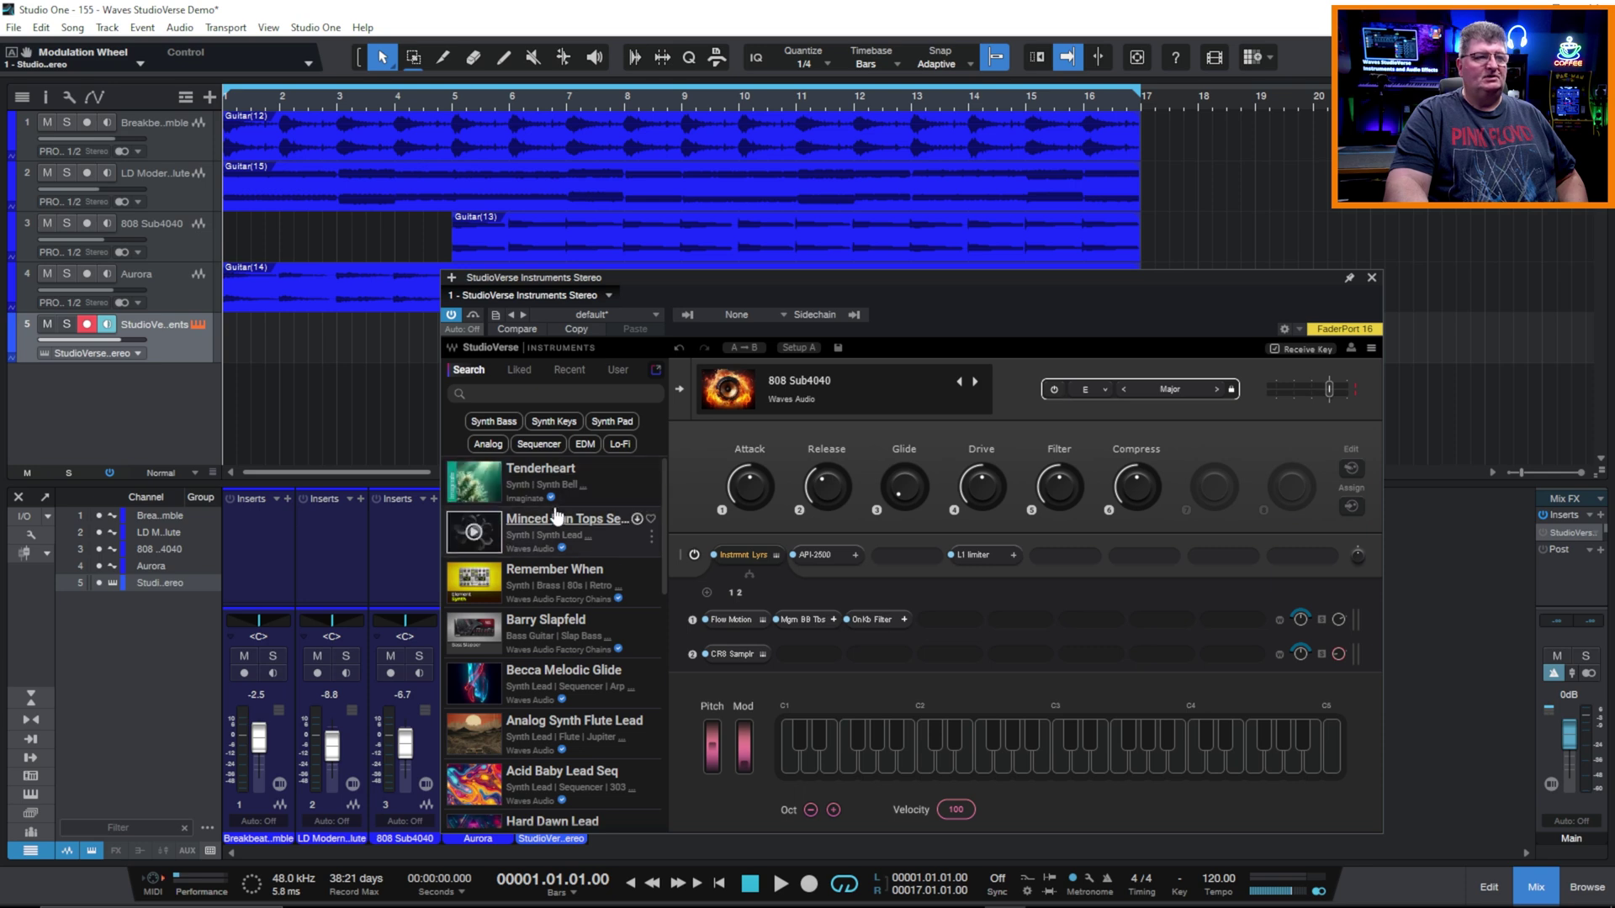
# Browse the available instrument presets and check the scale selector of the 808 Sub4040 preset
pyautogui.scroll(-10, 551, 525)
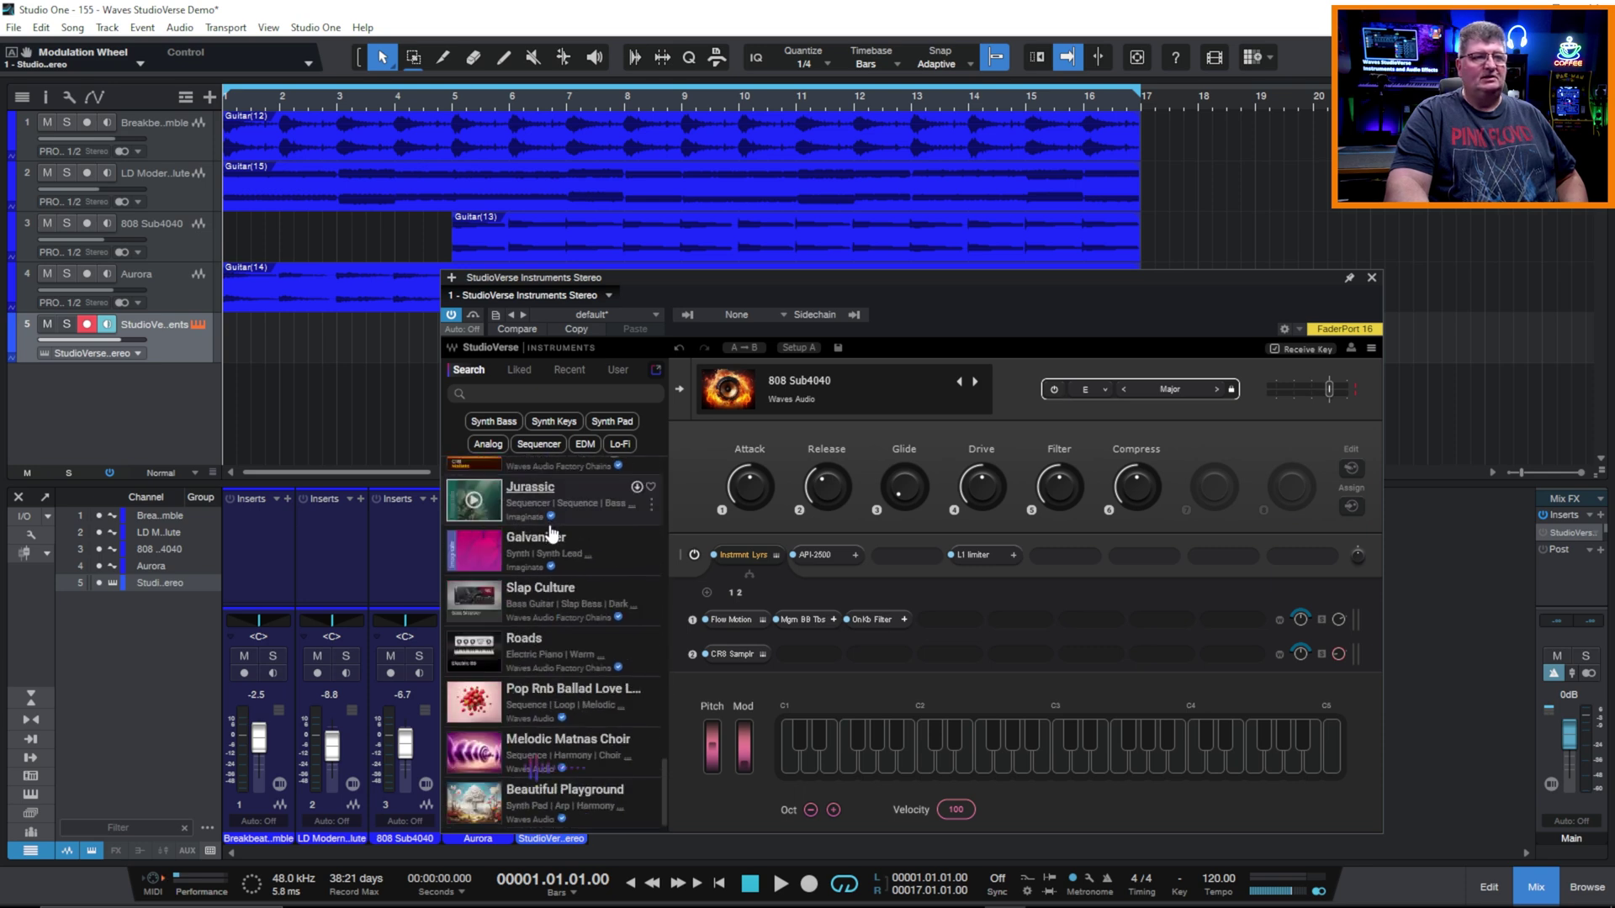
pyautogui.scroll(10, 551, 529)
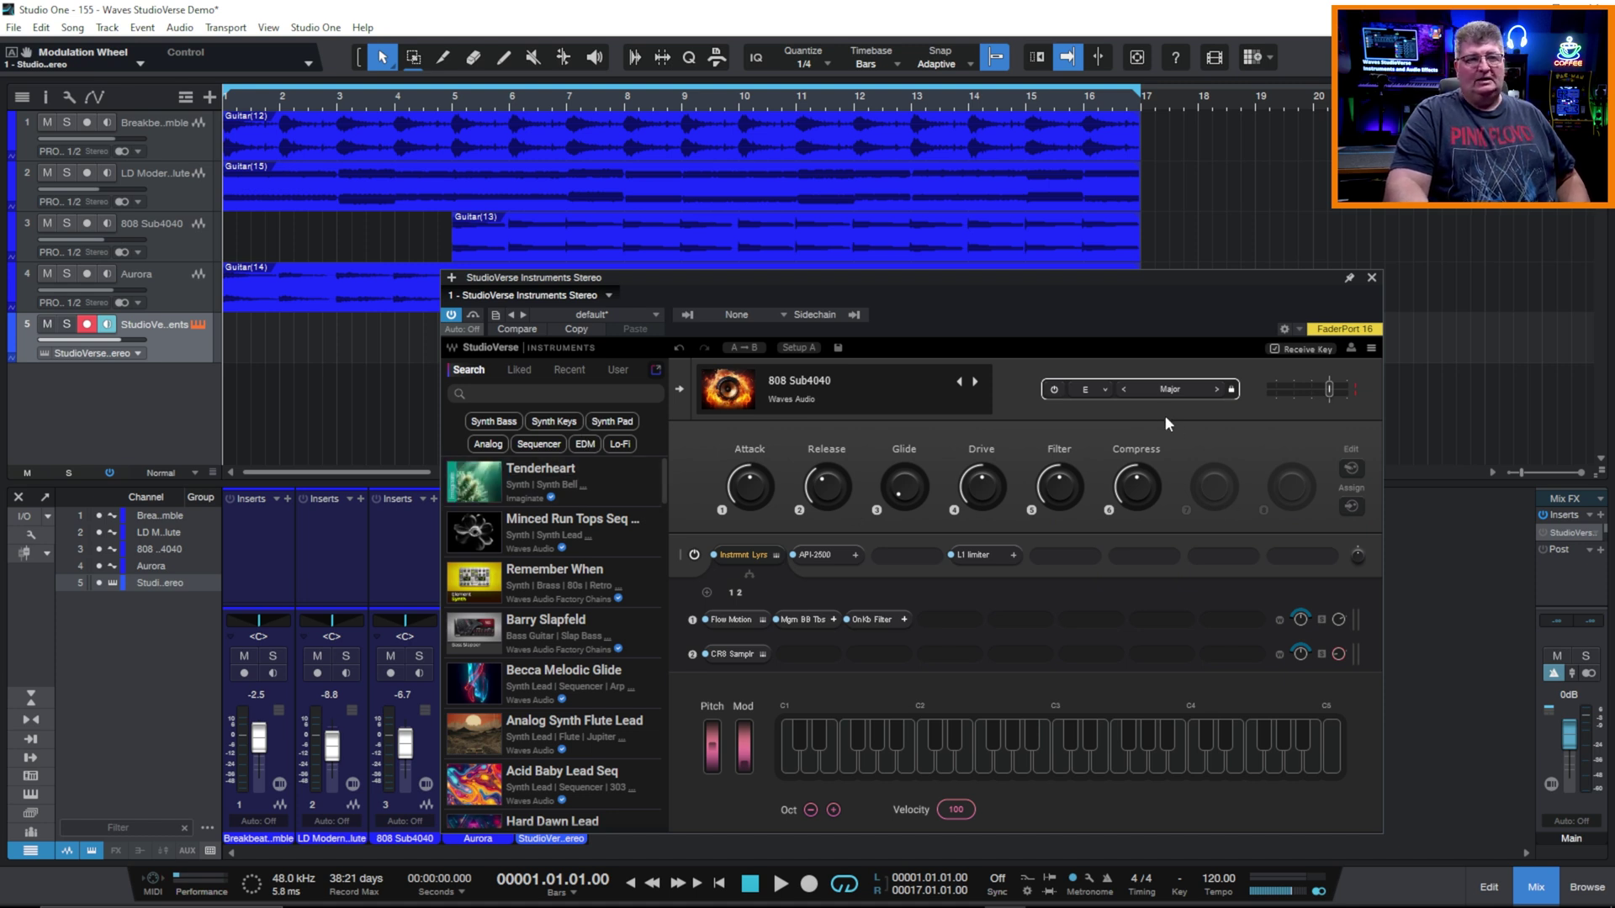
pyautogui.click(1214, 387)
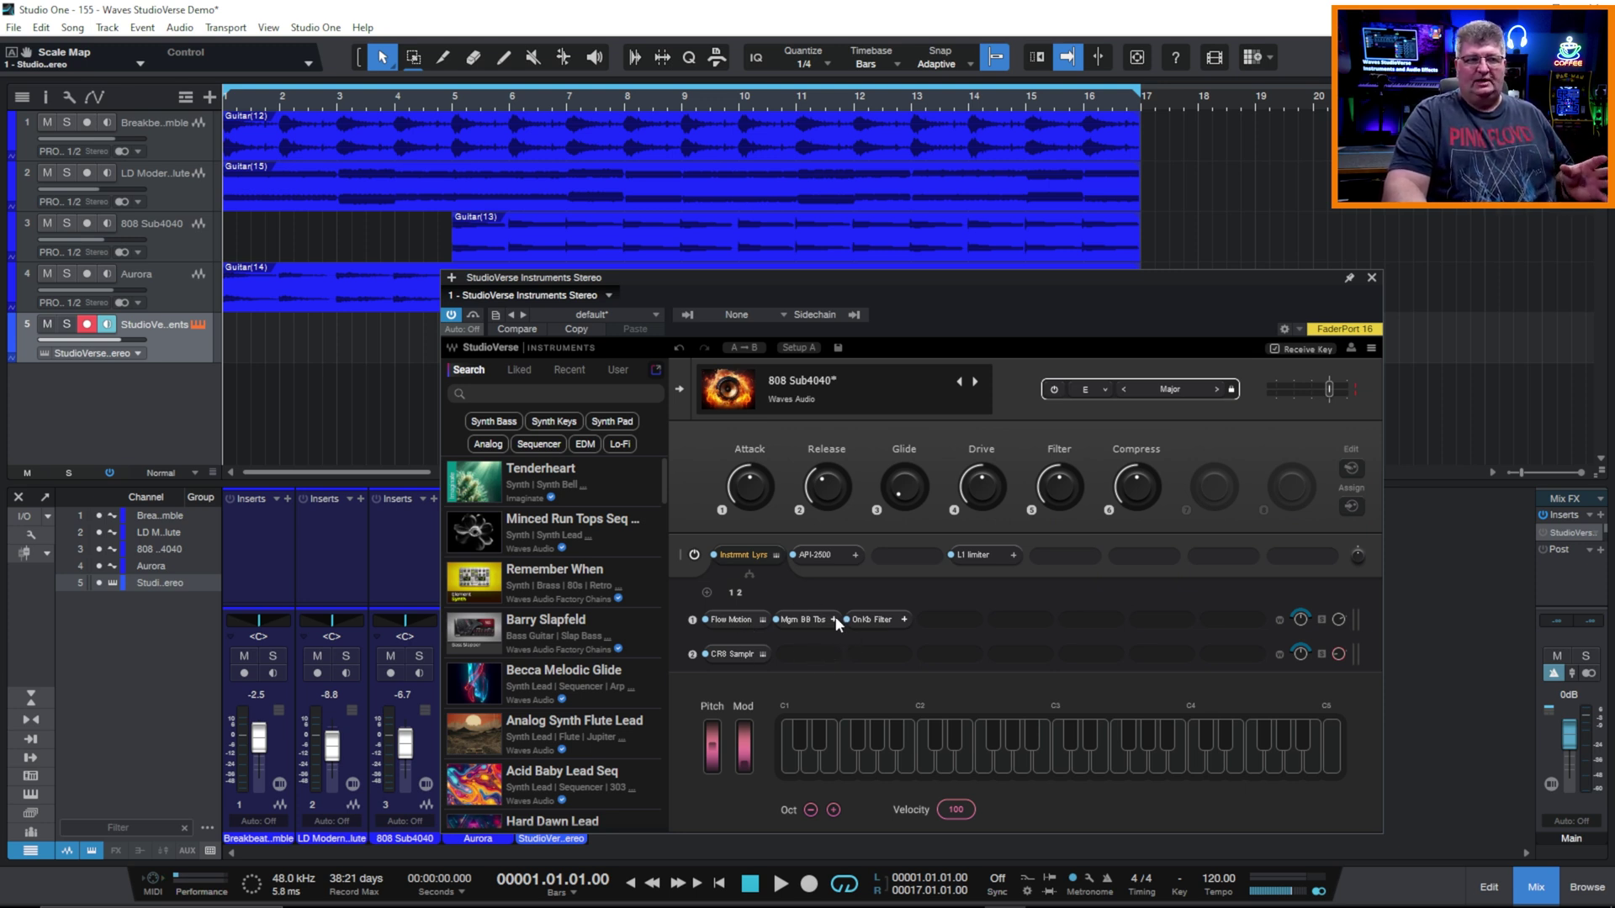
# Inspect the Magma BB Tubes plugin in the first layer and the CR8 Sampler in the second layer
pyautogui.click(809, 623)
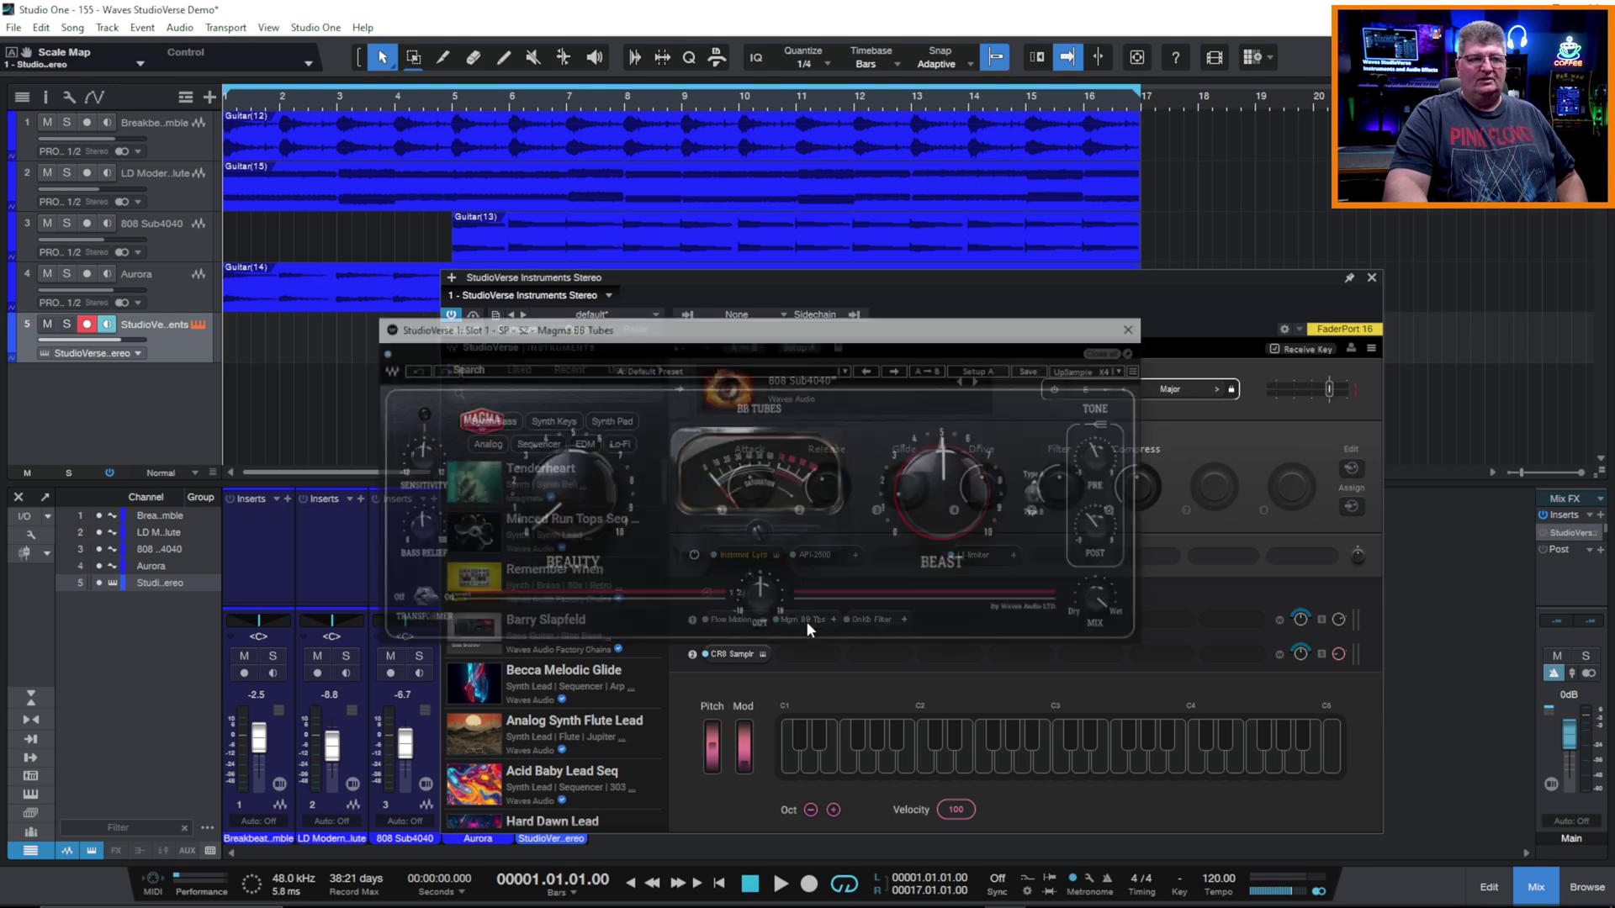
pyautogui.click(1136, 326)
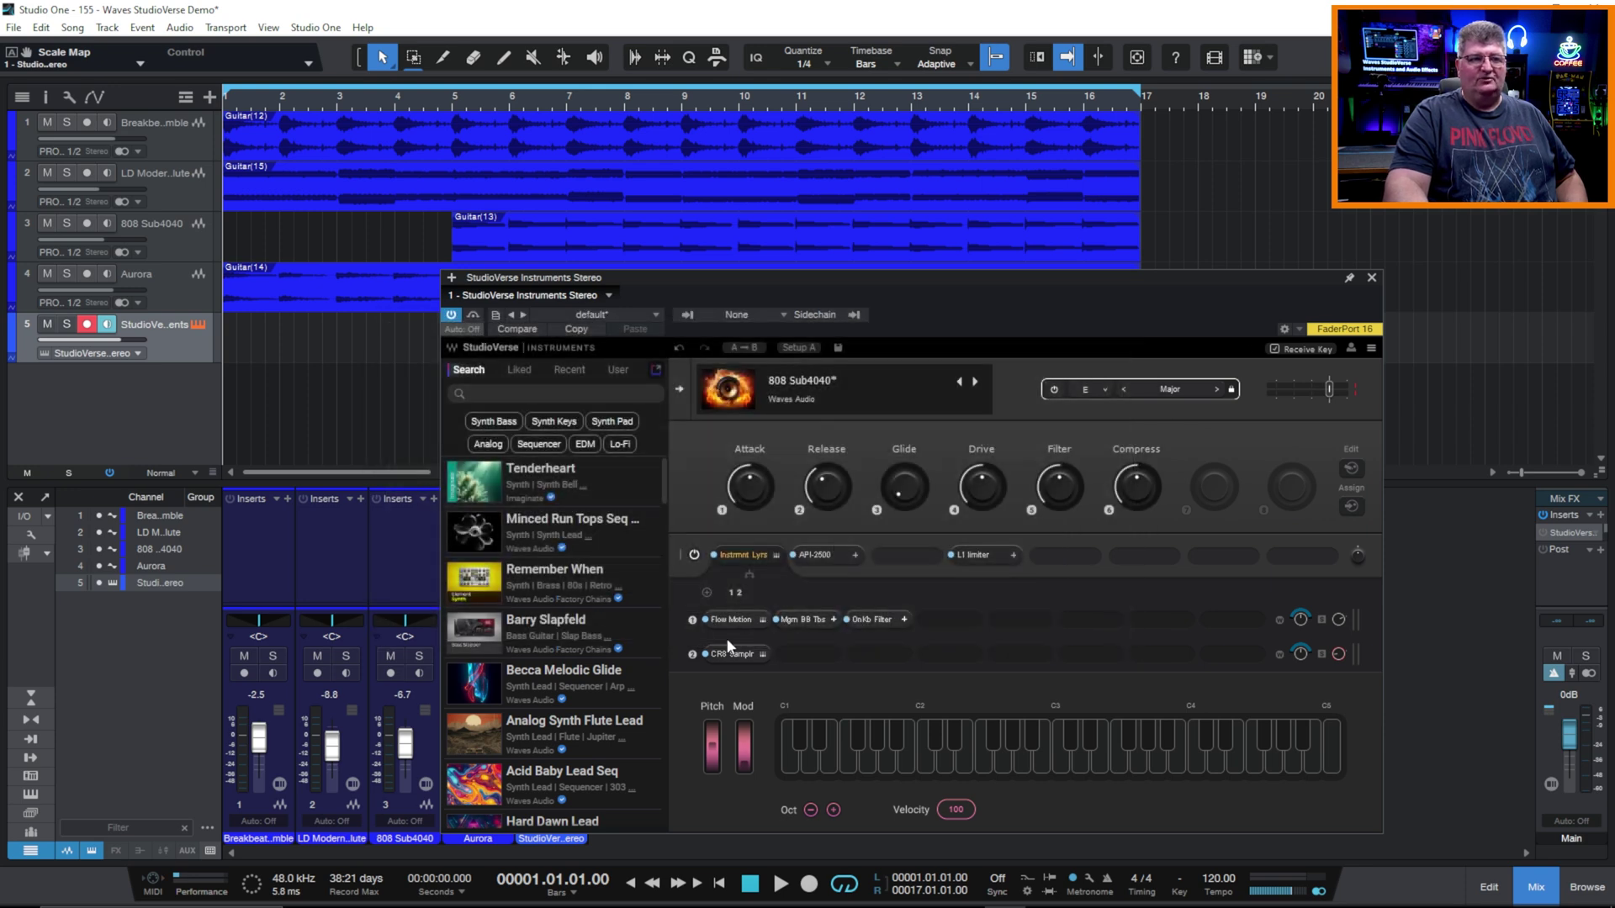
pyautogui.click(718, 655)
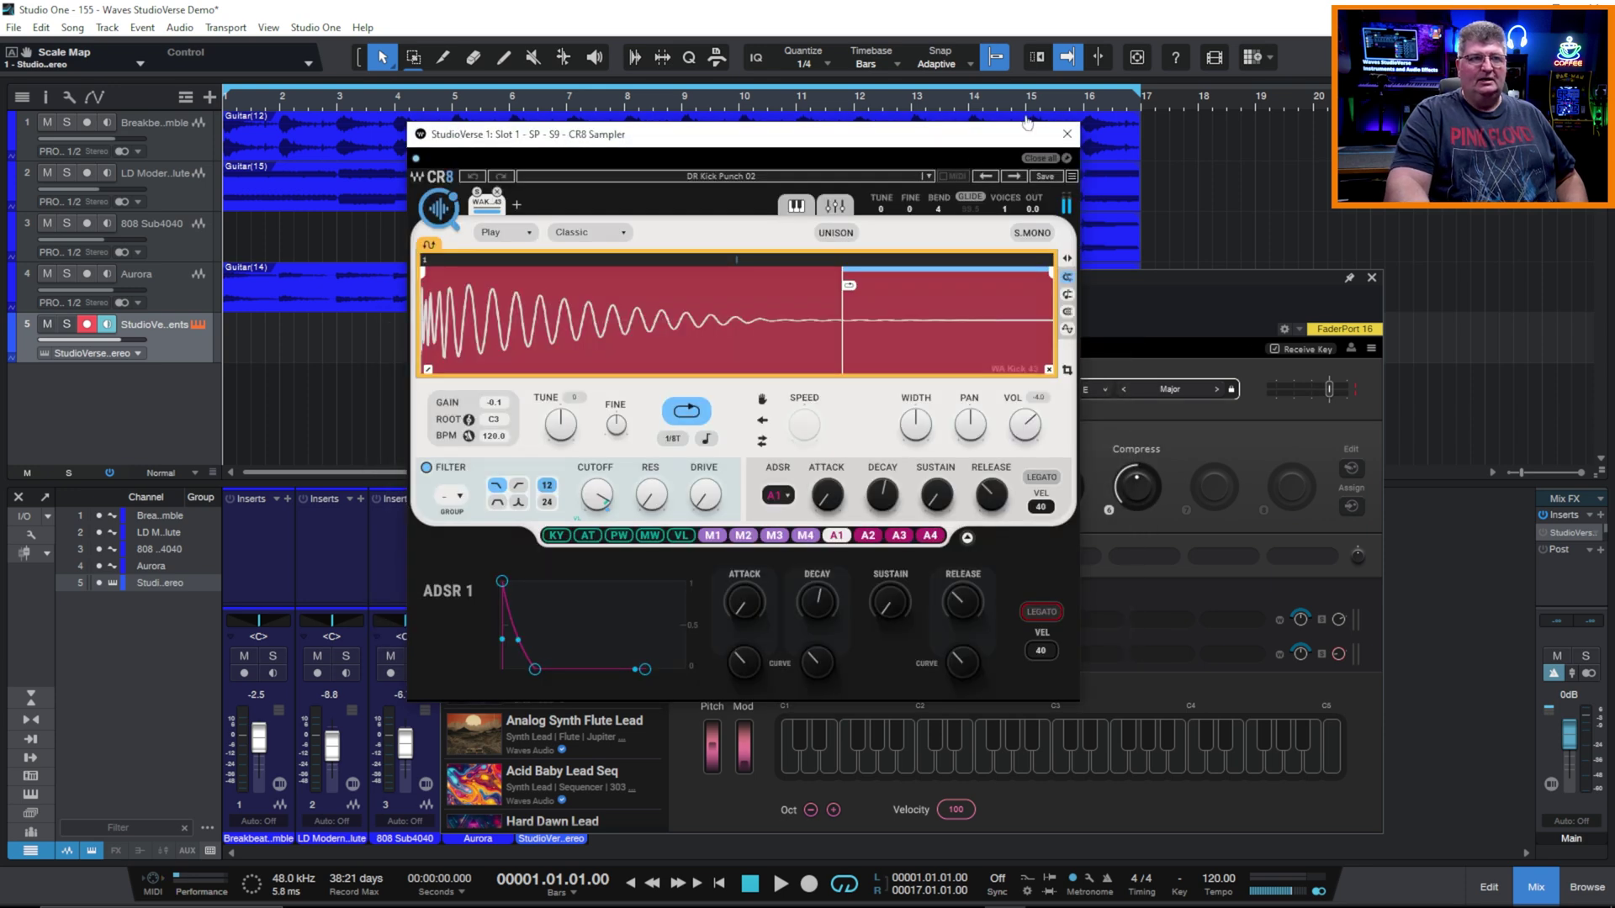
pyautogui.click(1067, 133)
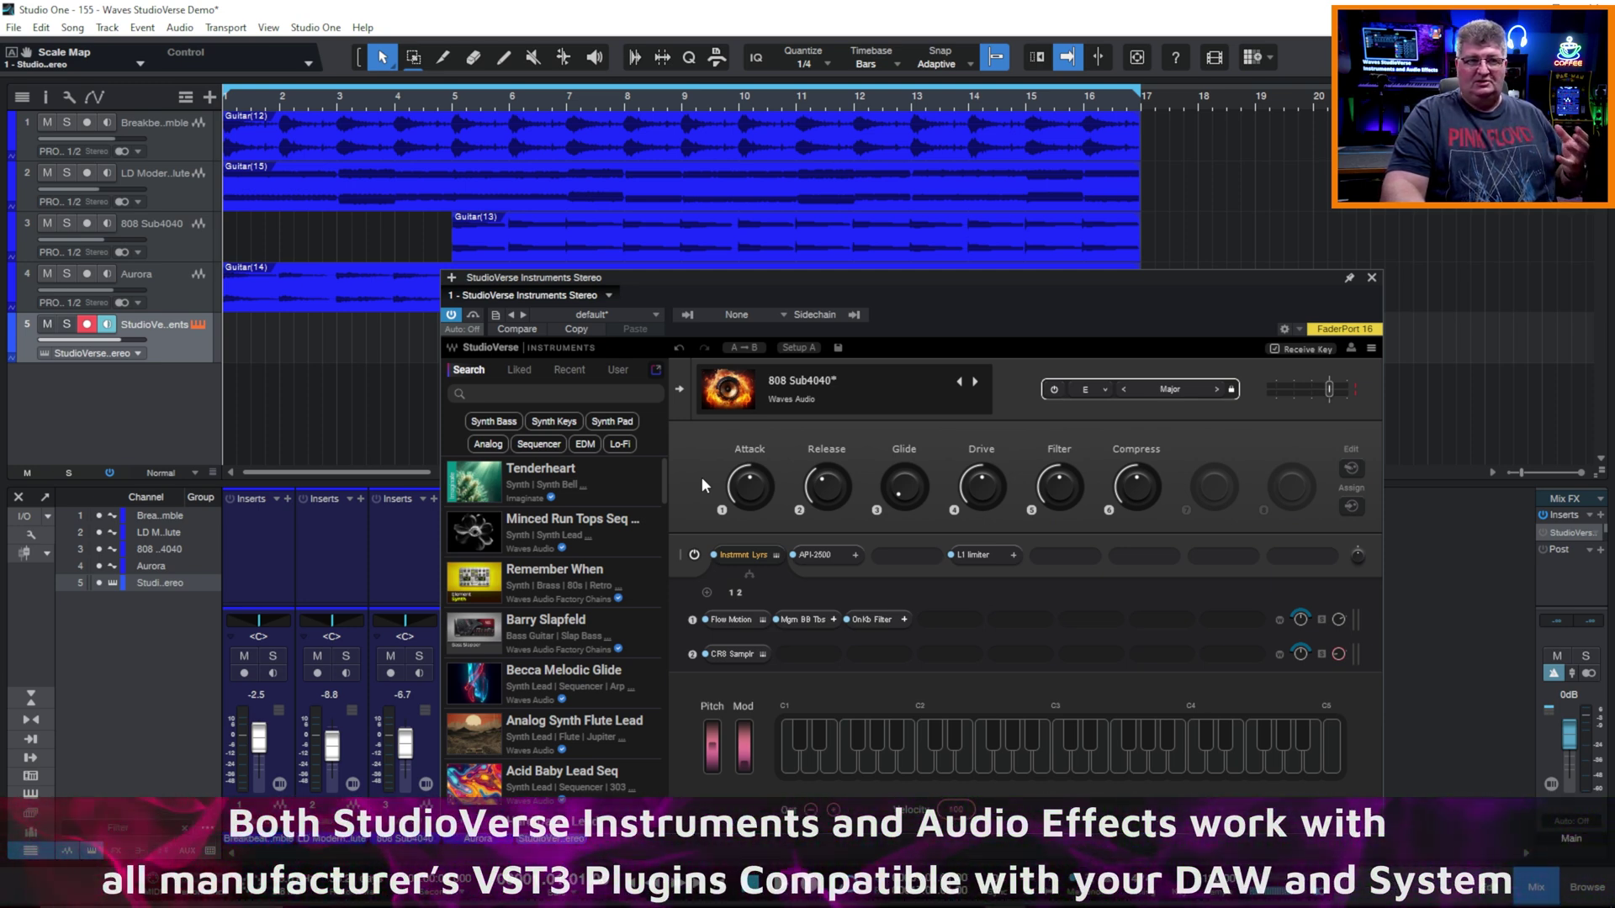
# Load the recently used Breakbeat Ensemble preset and expand its instrument layers to review their plugin chains
pyautogui.click(568, 370)
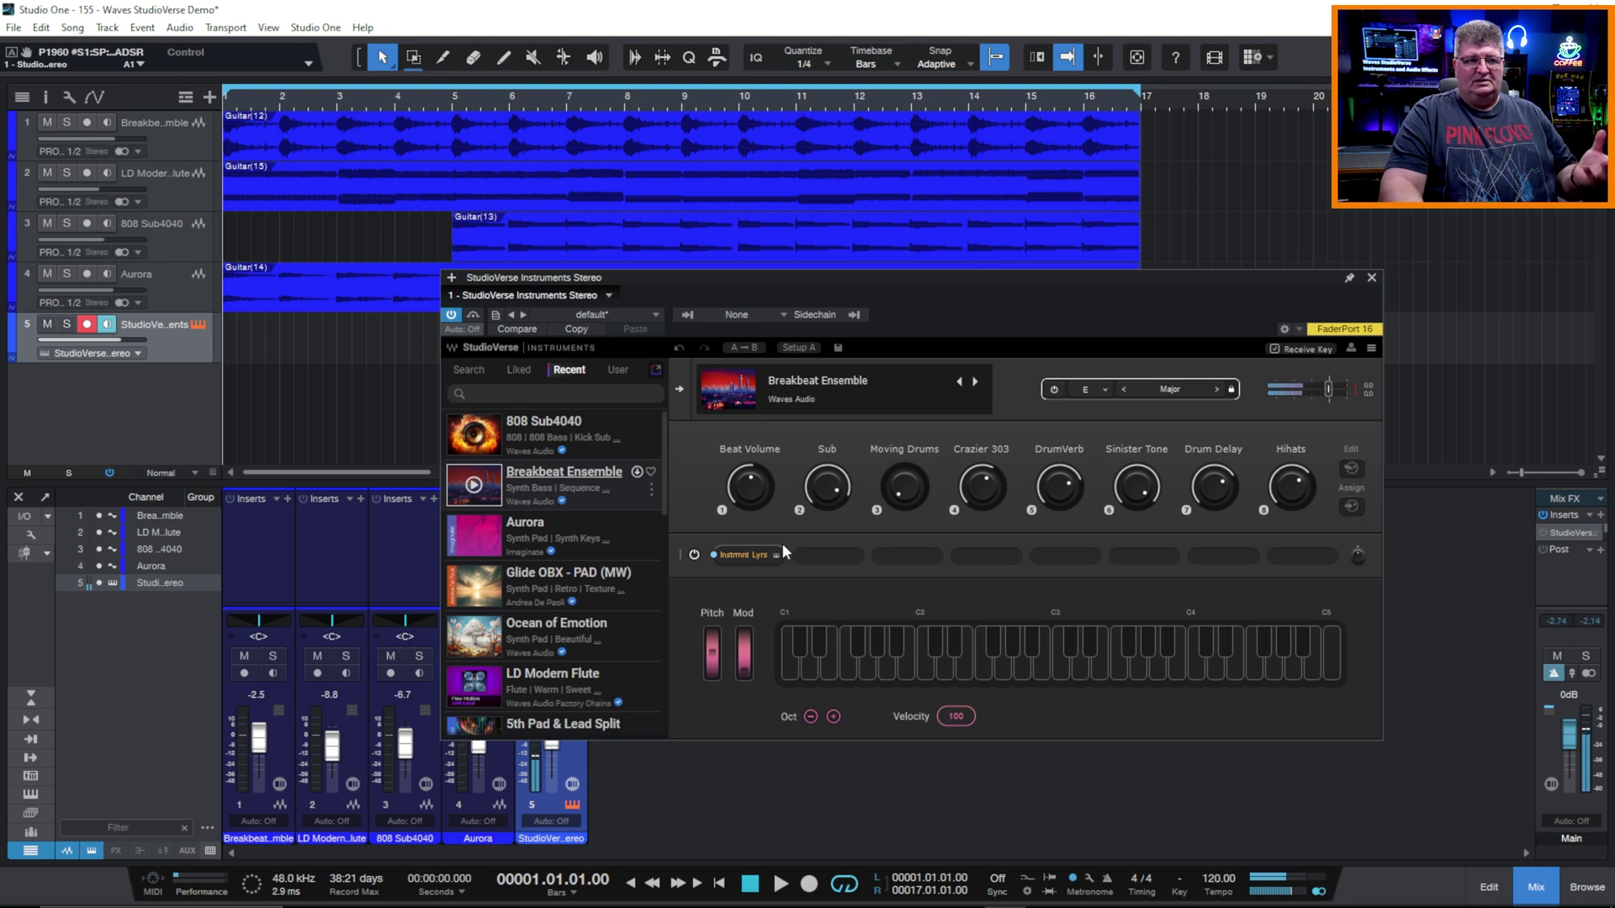
pyautogui.click(727, 557)
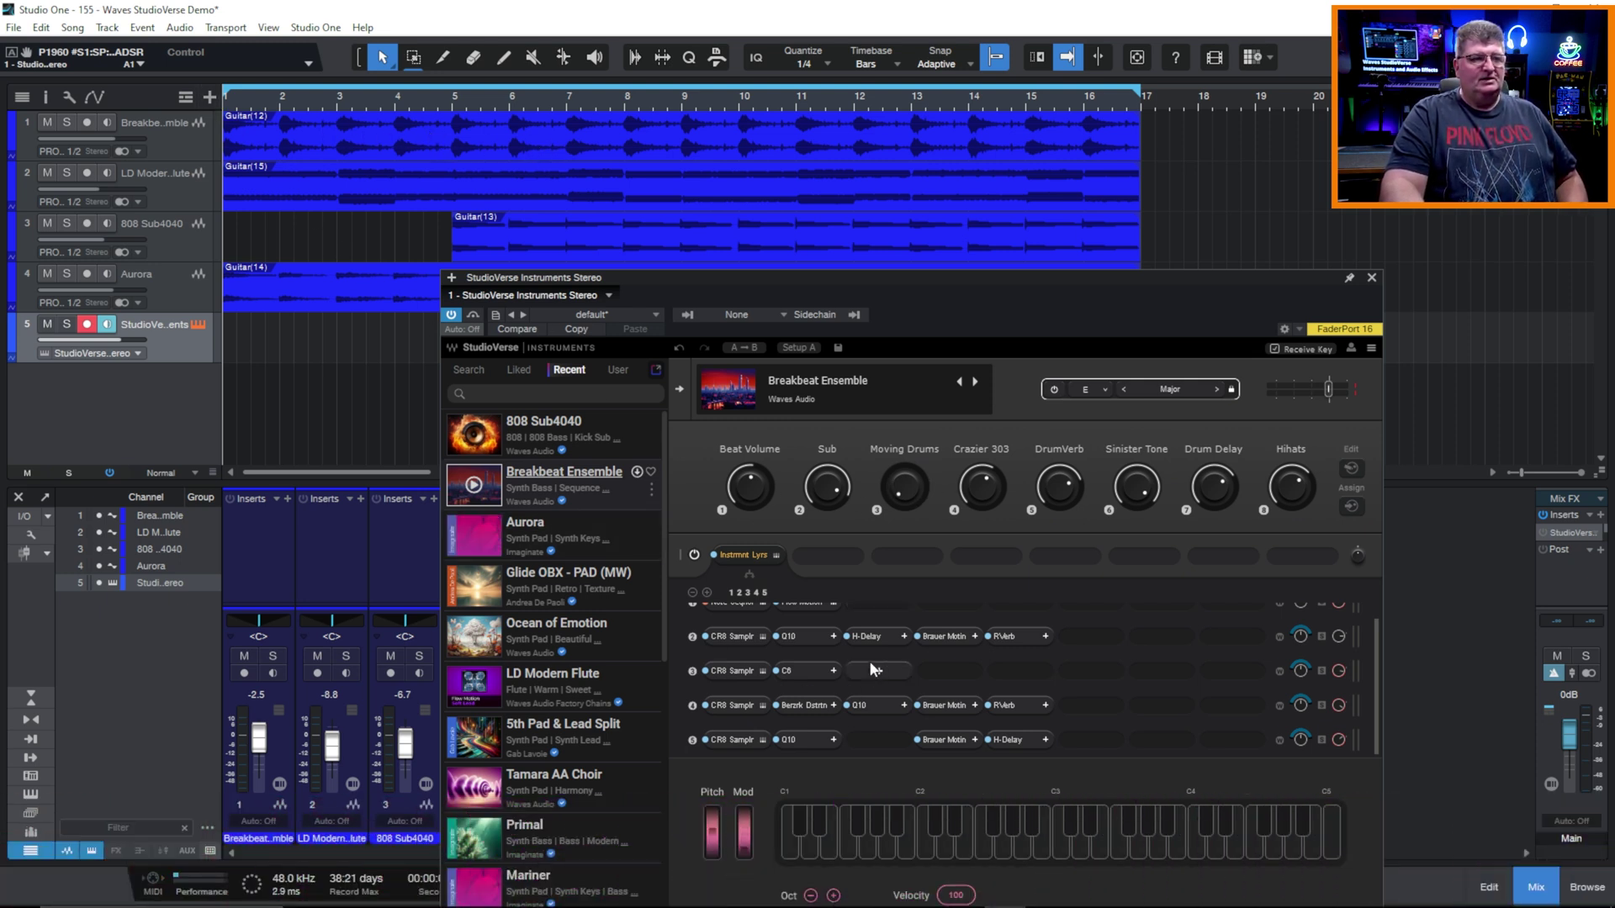
pyautogui.scroll(1, 816, 603)
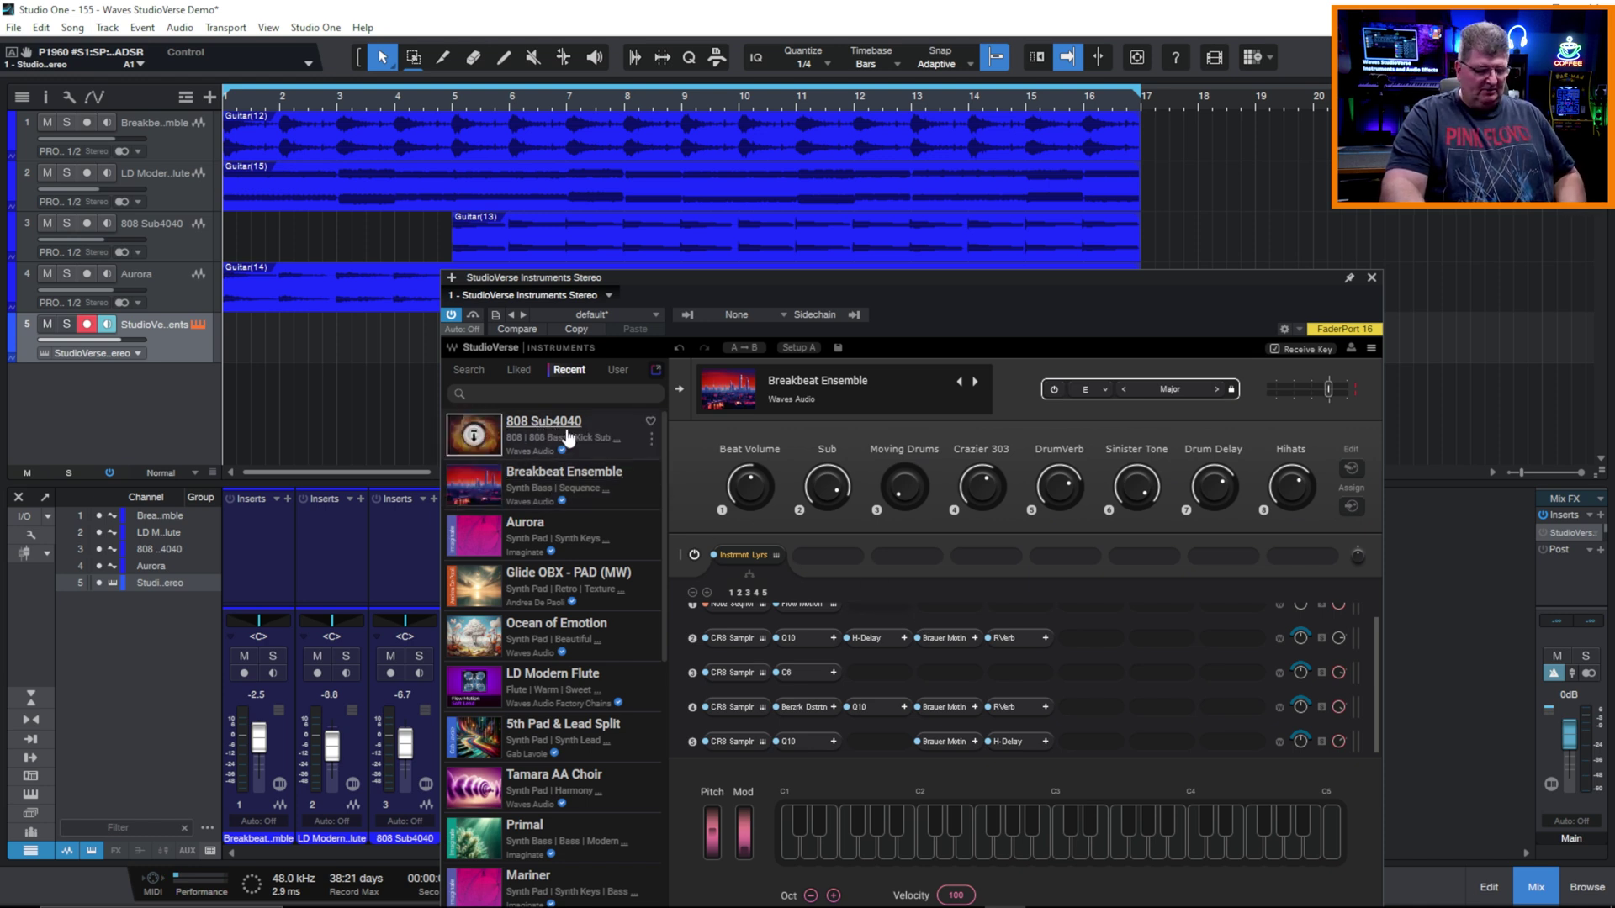
# Load the recently used Aurora preset and inspect the CR8 Sampler in its chain
pyautogui.moveTo(568, 436)
pyautogui.click(612, 454)
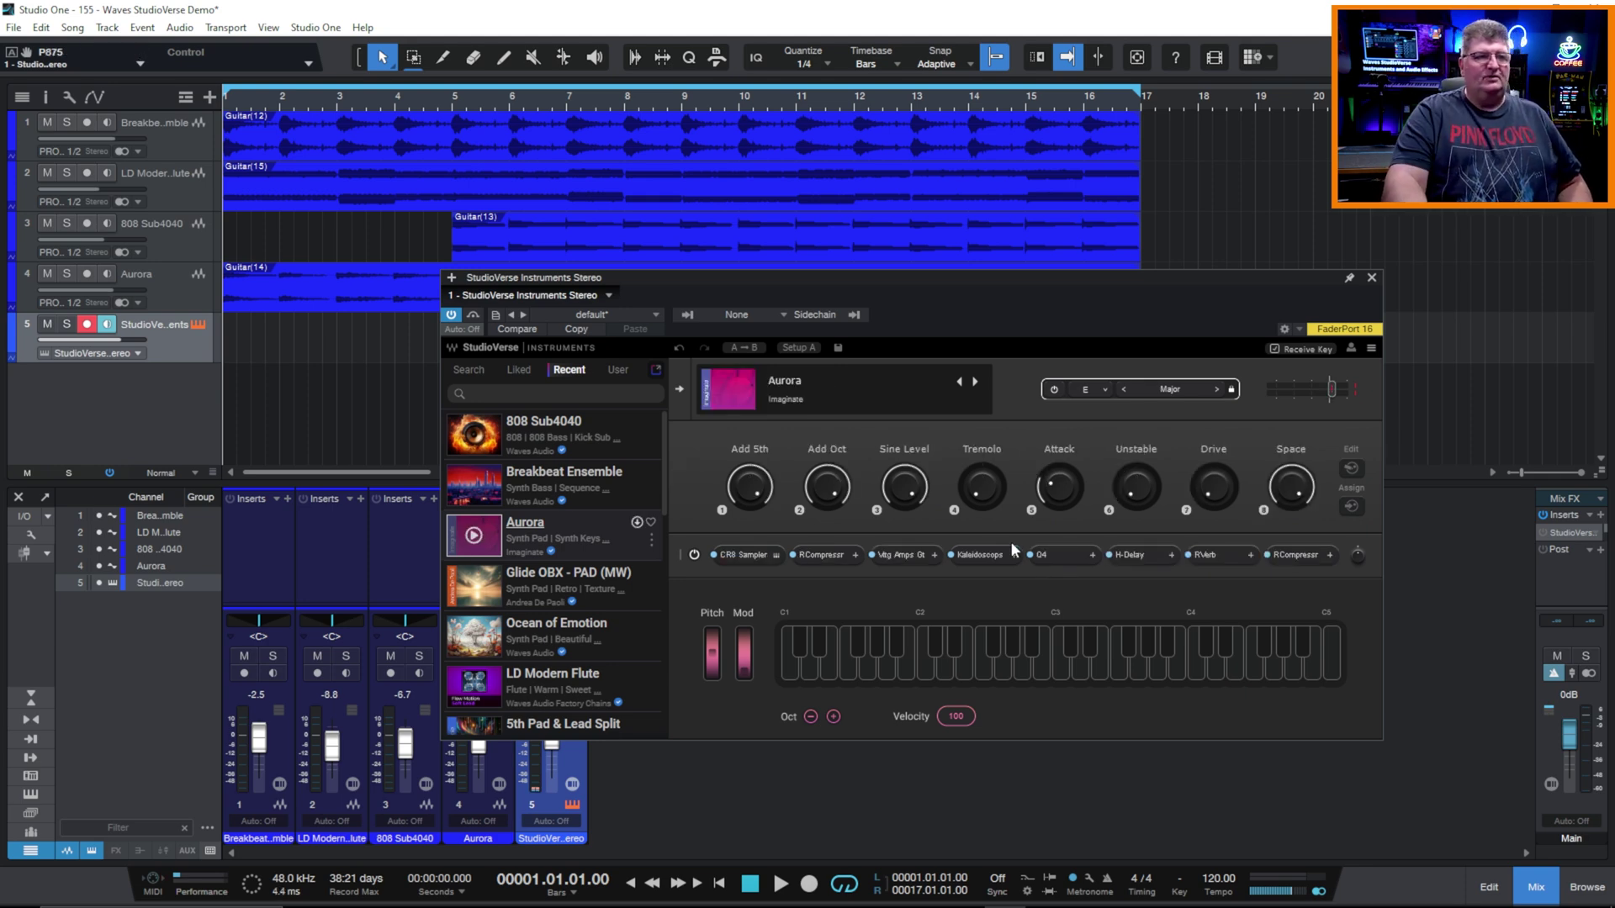
pyautogui.click(754, 557)
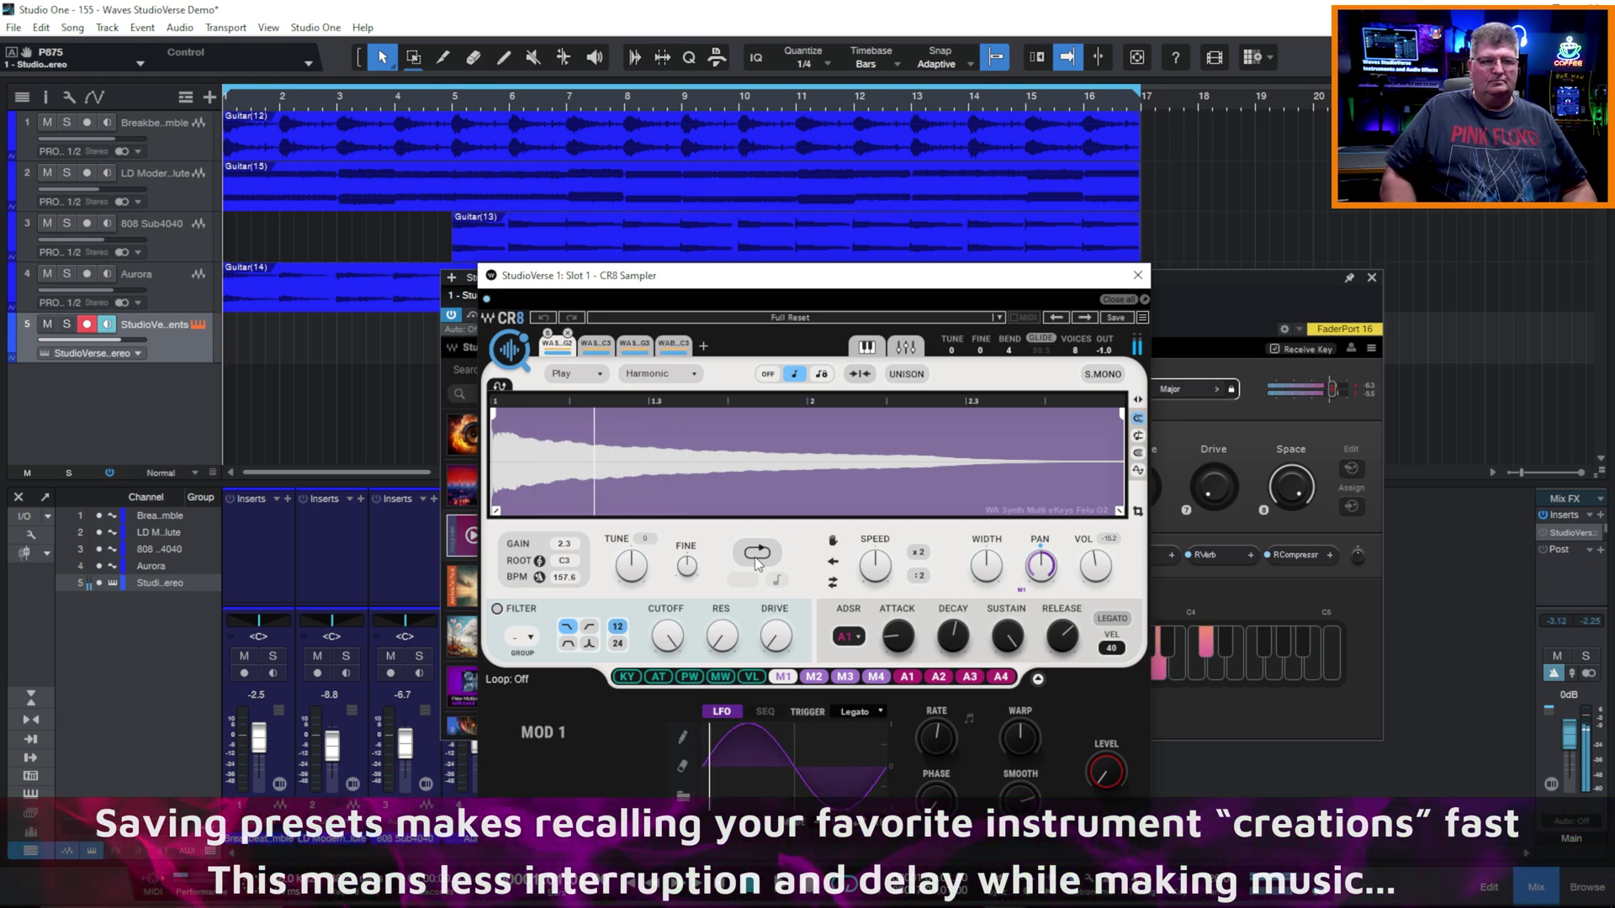
pyautogui.click(1133, 283)
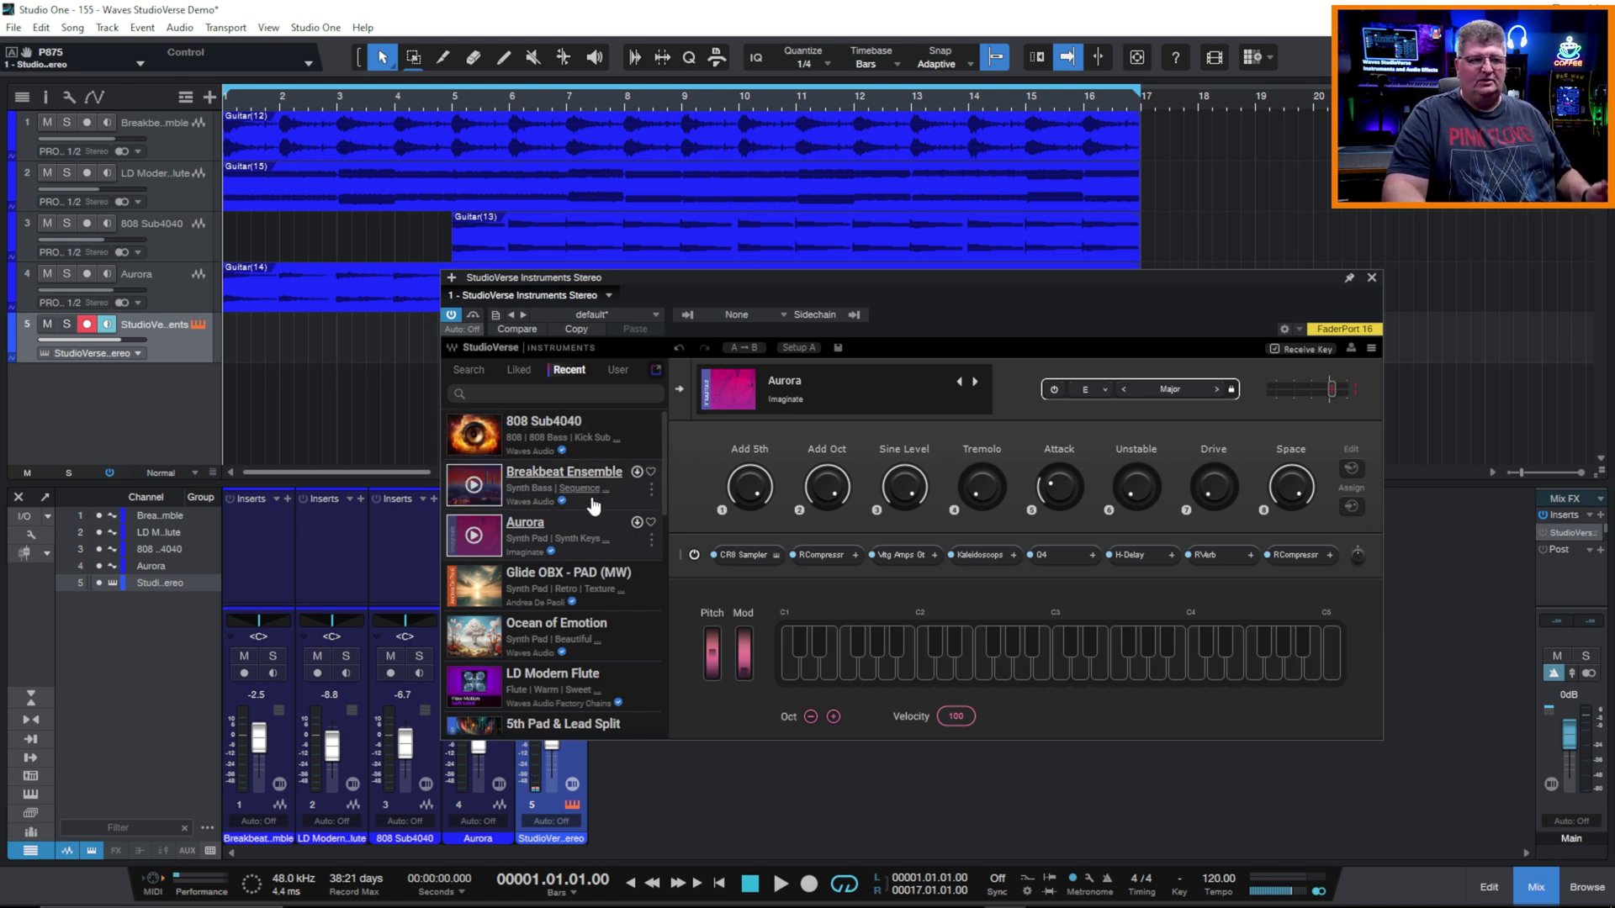
# Play back the song, stop it, and close the StudioVerse Instruments window
pyautogui.press('space')
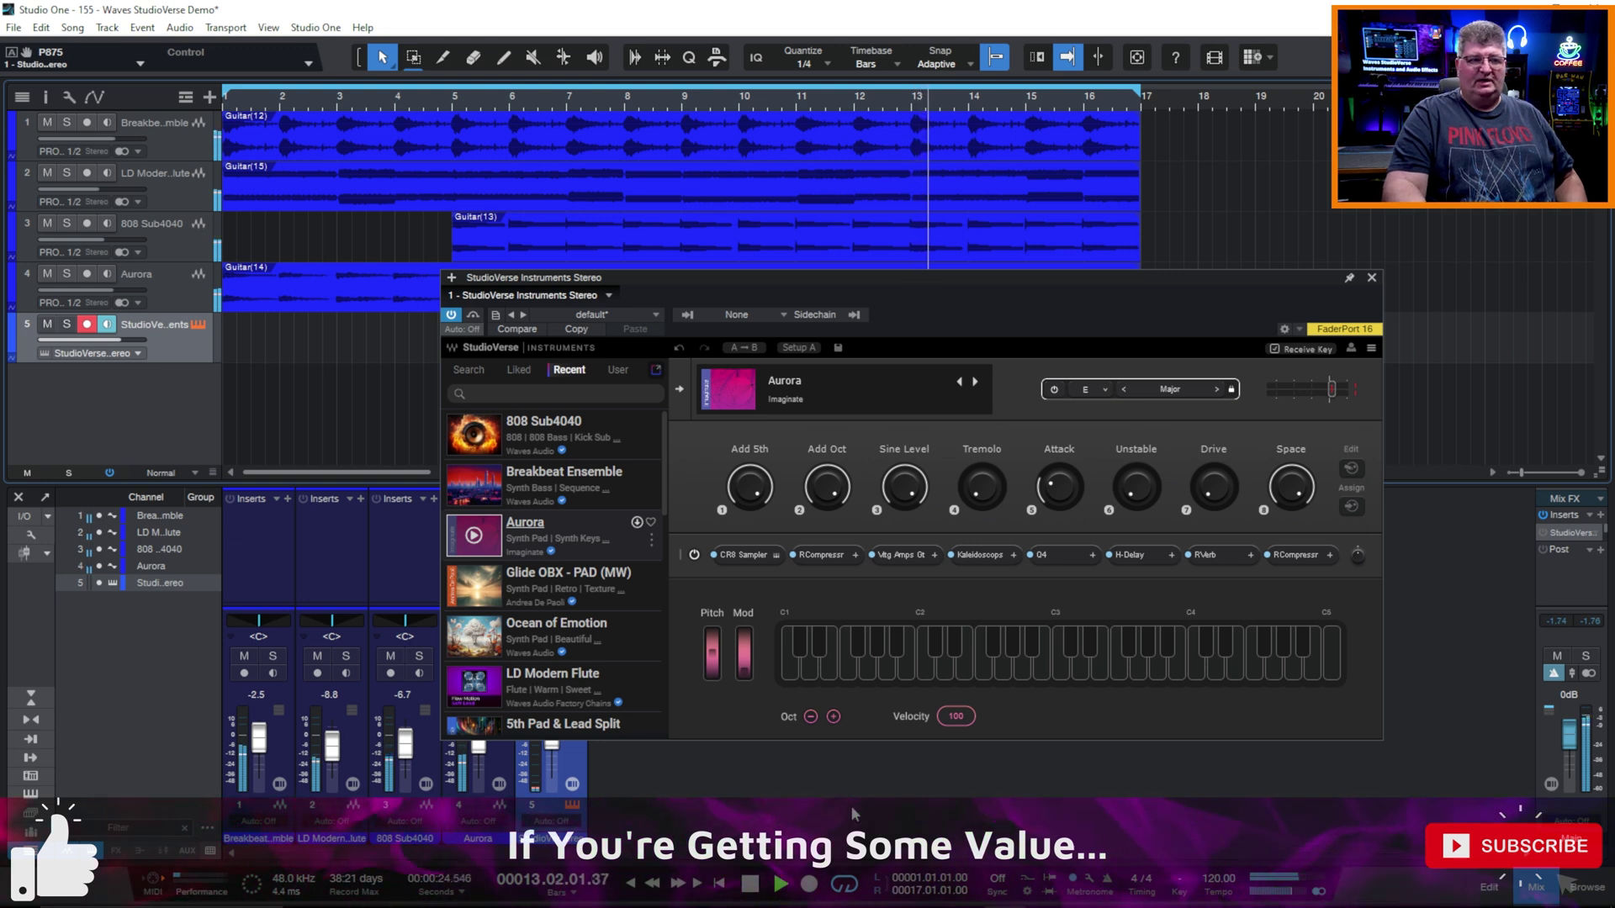
pyautogui.click(750, 884)
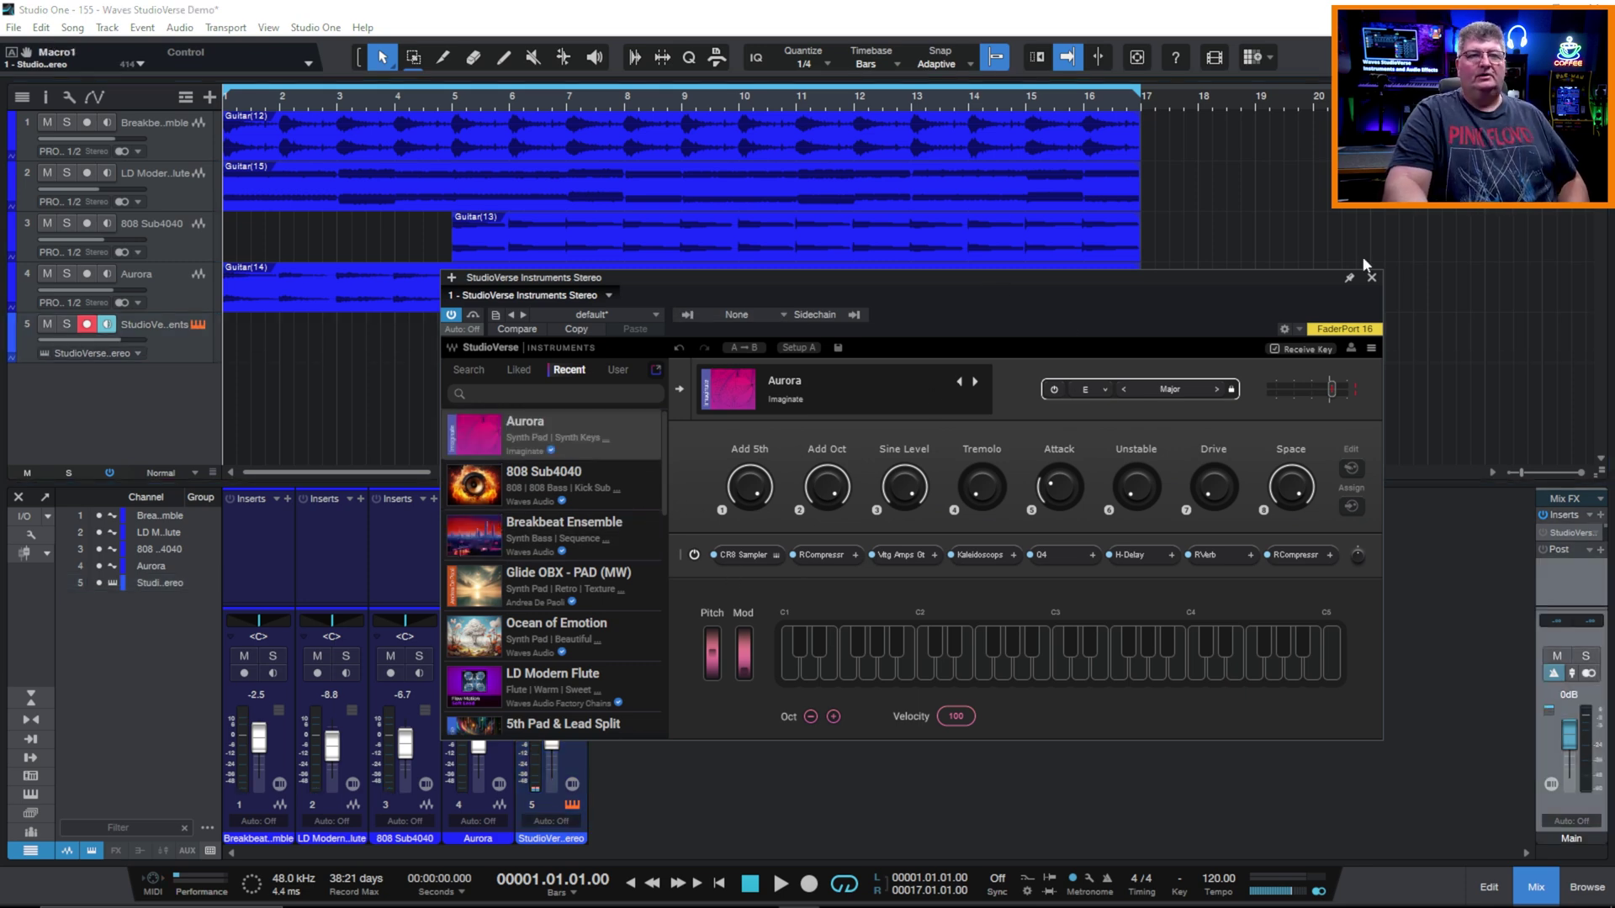
pyautogui.click(1373, 279)
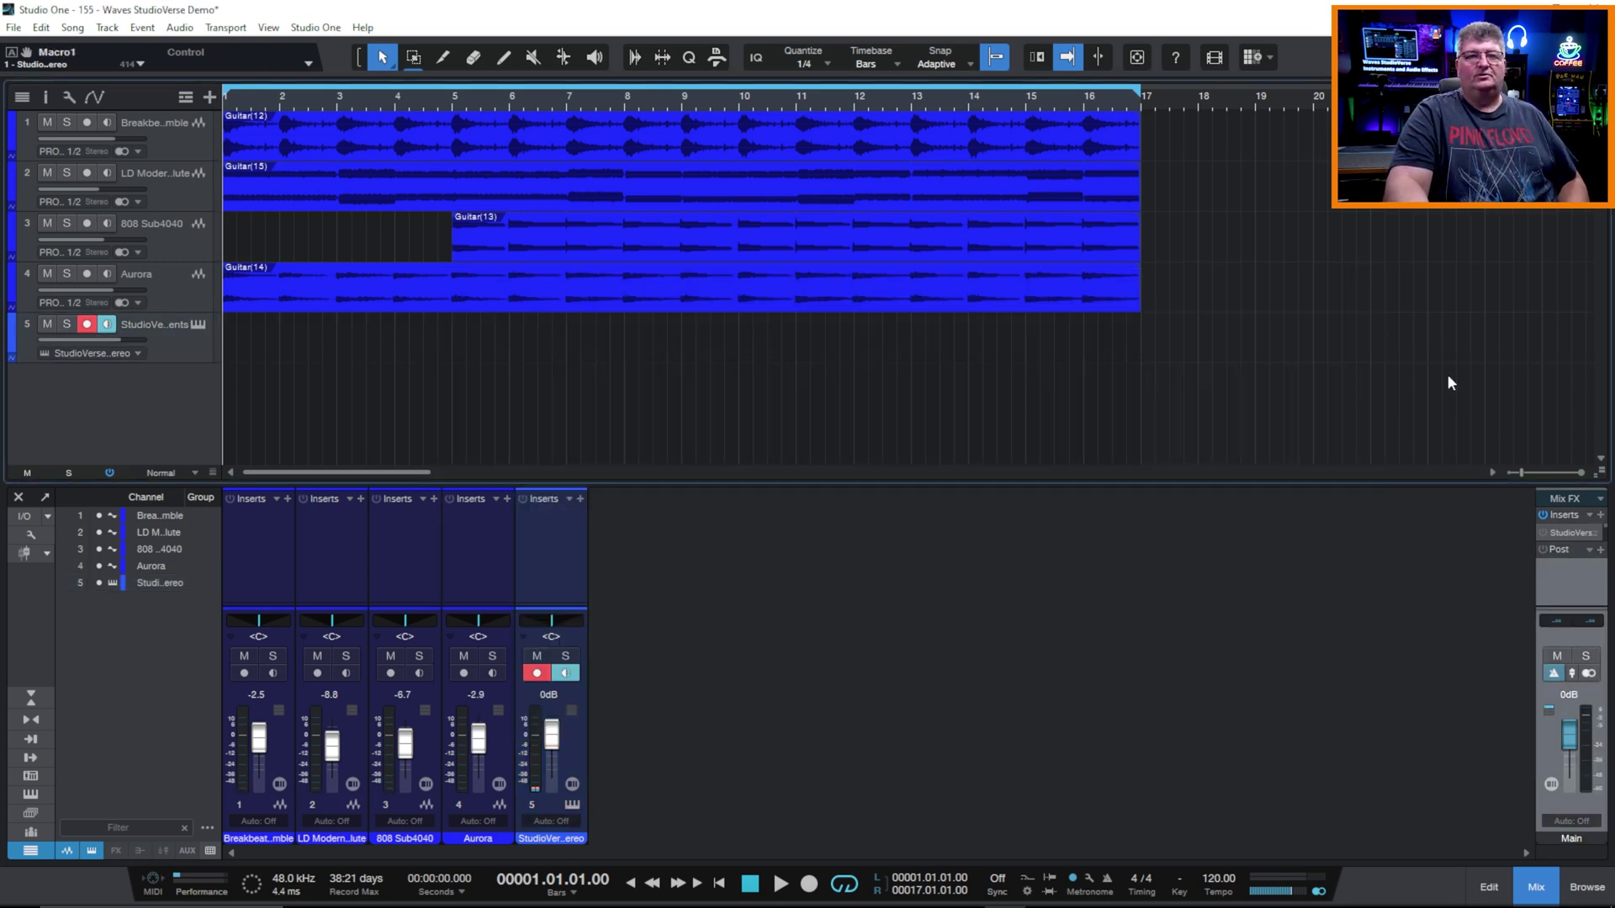
# Open StudioVerse Audio Effects on the Main channel and browse the plugins available for its first empty slot, including the VST3 manufacturers
pyautogui.click(1562, 535)
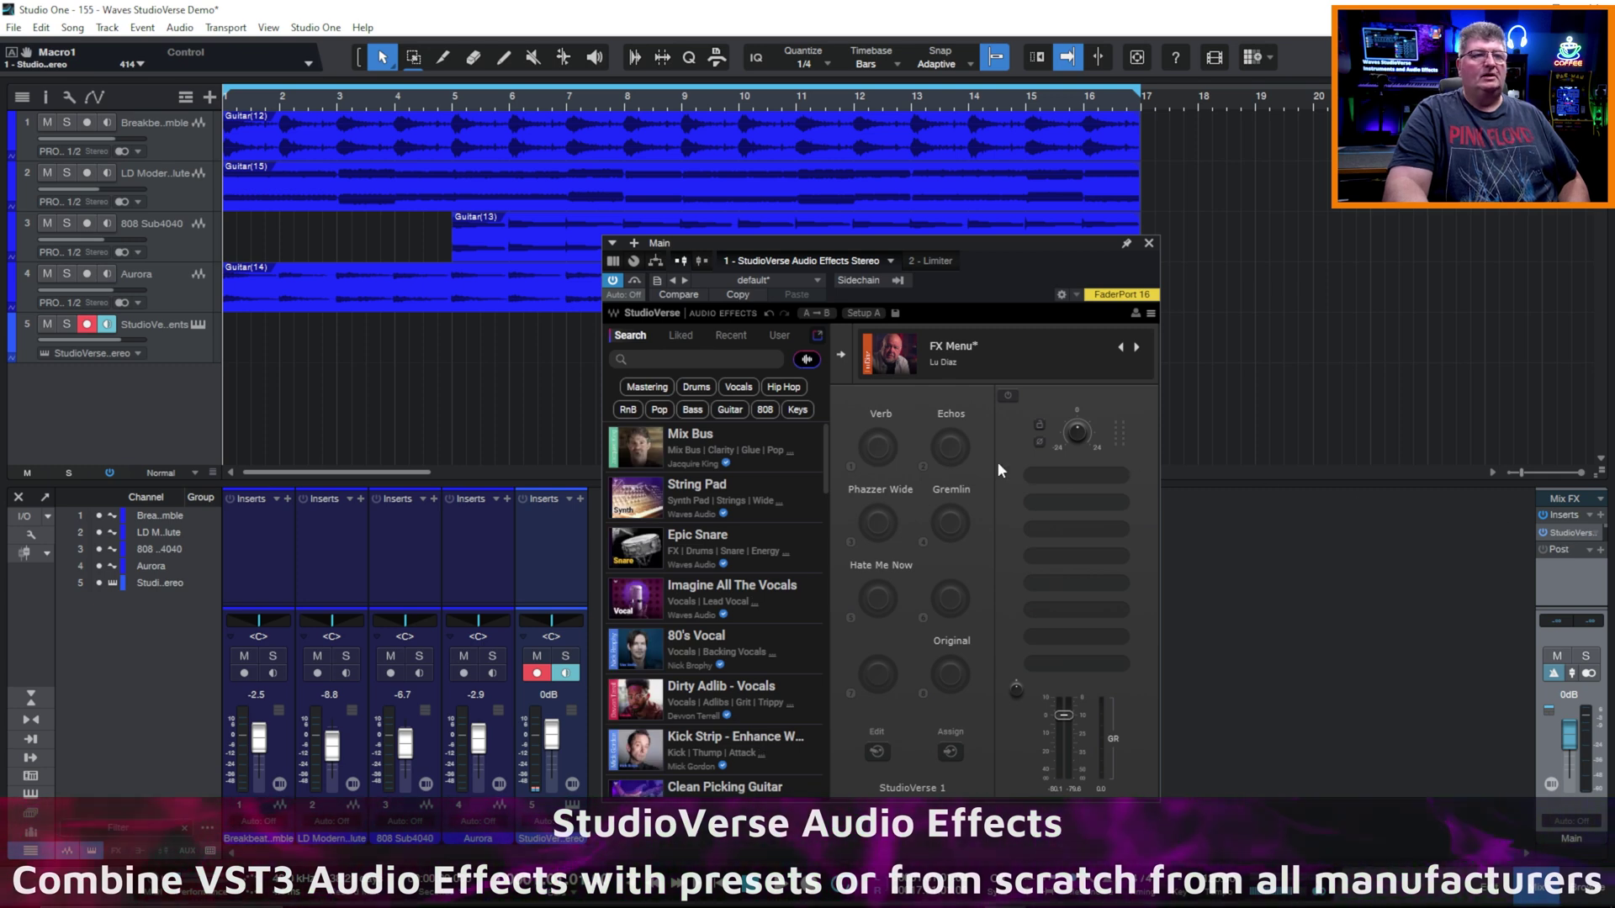
pyautogui.click(1089, 477)
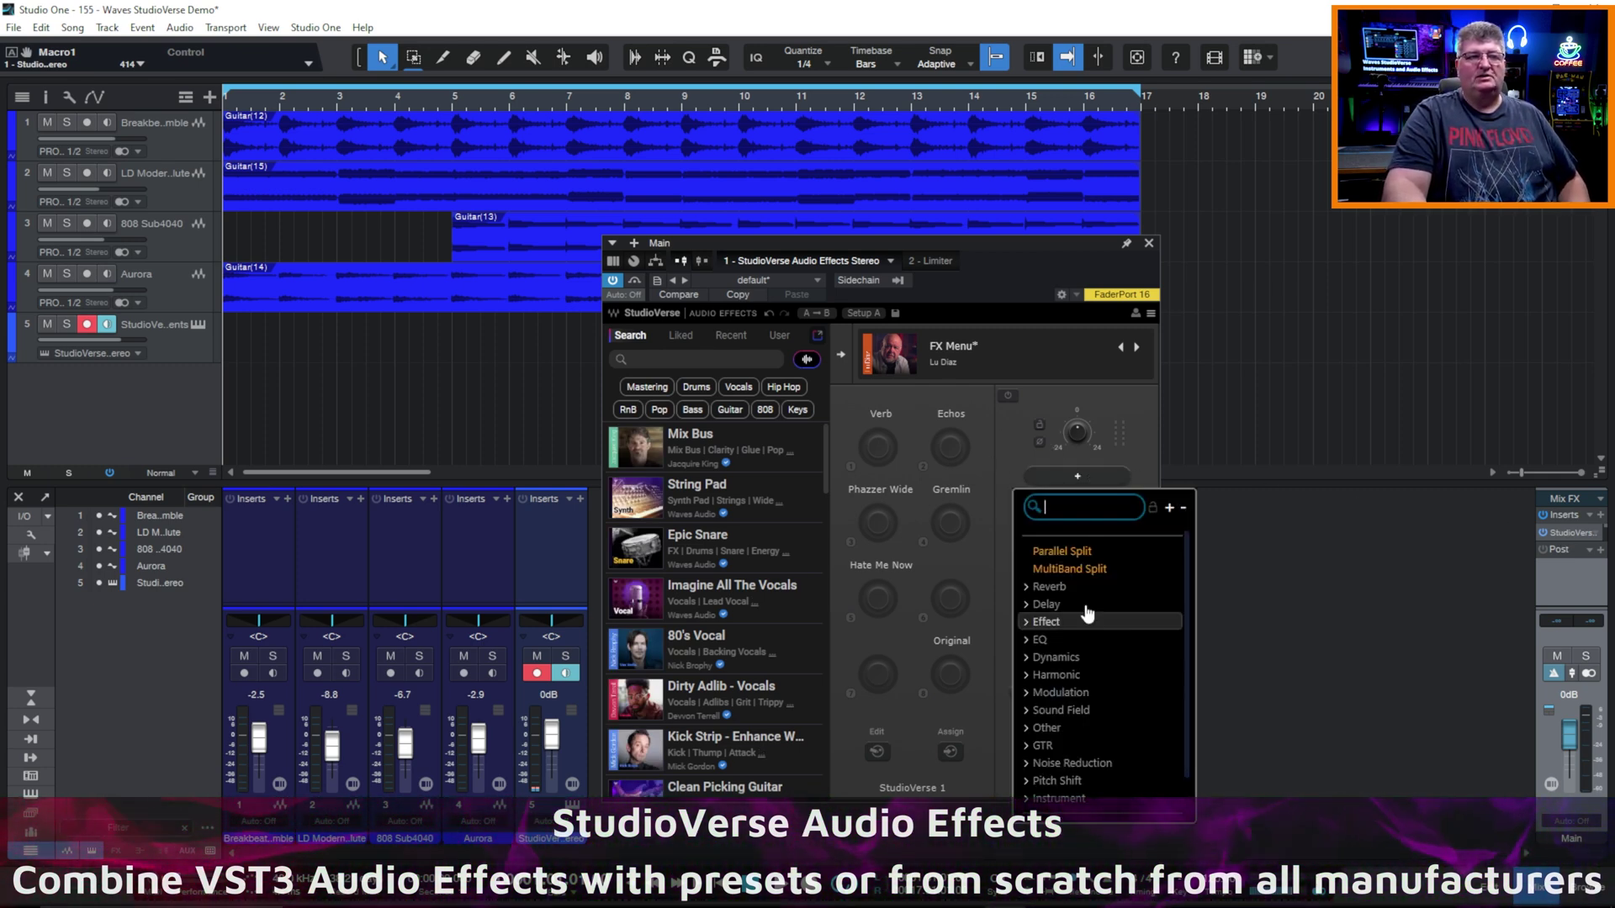
pyautogui.scroll(-1, 1091, 736)
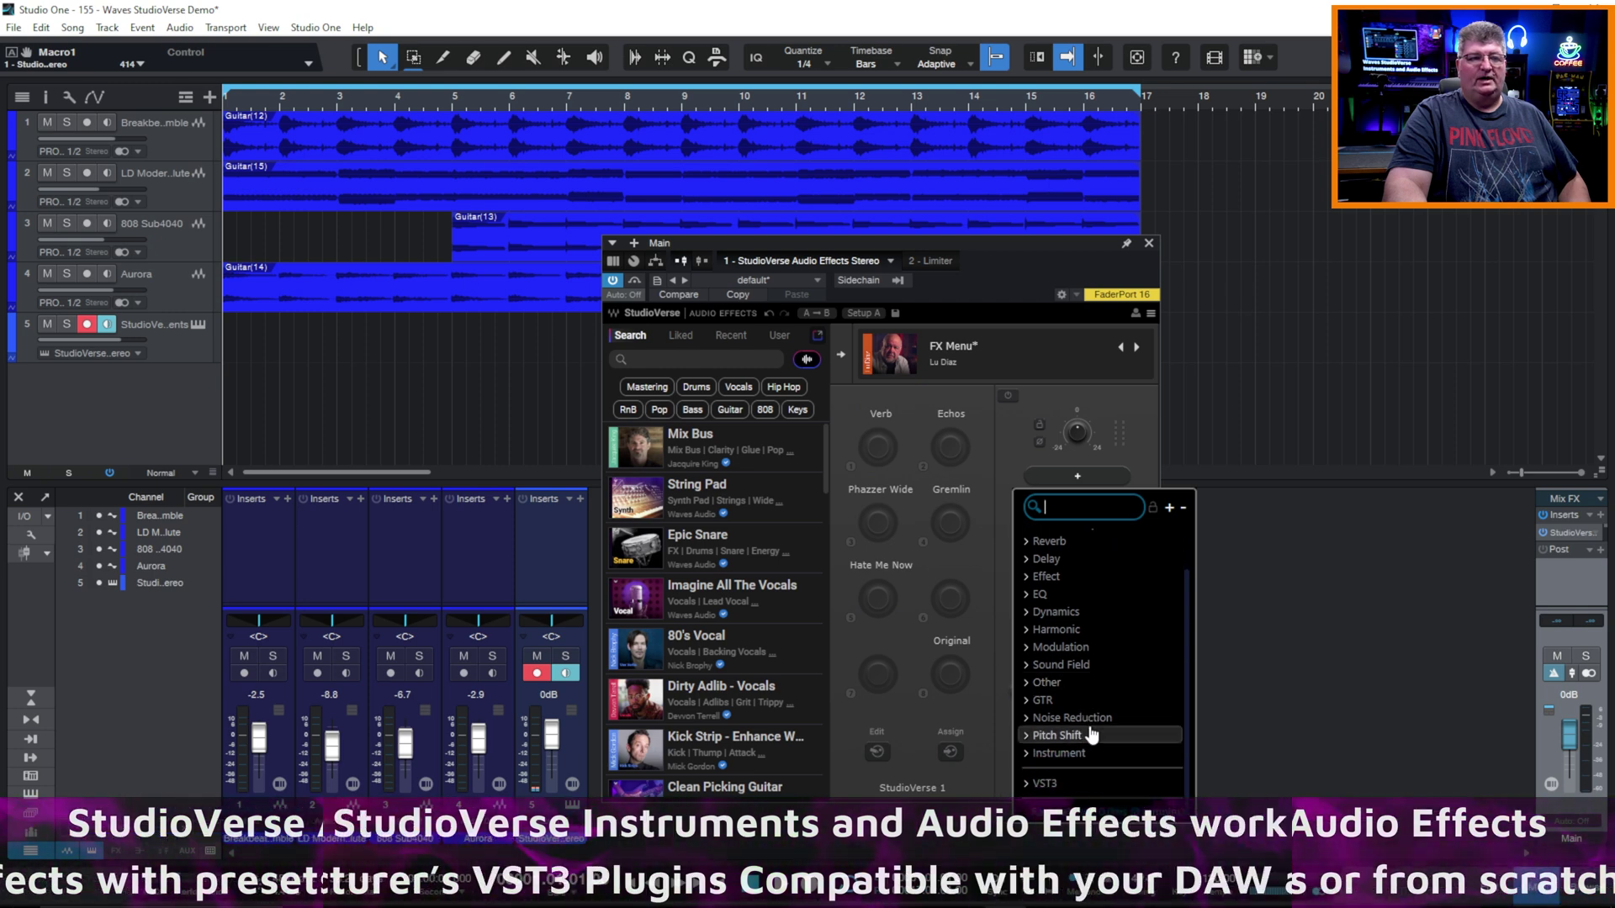
pyautogui.click(1043, 783)
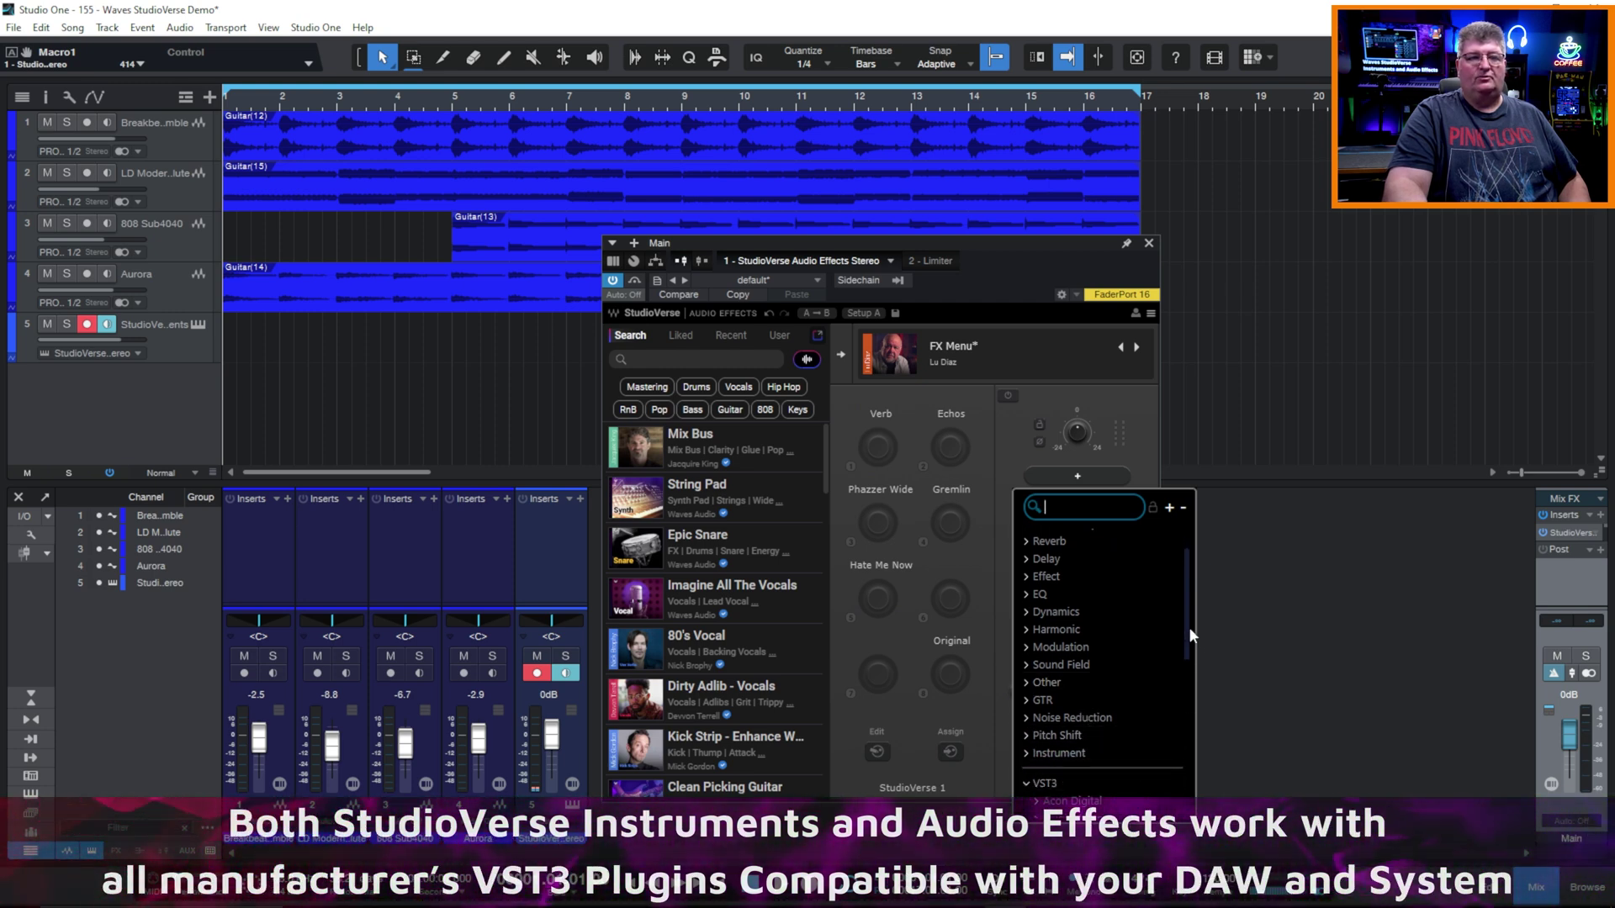
pyautogui.scroll(-1, 1188, 637)
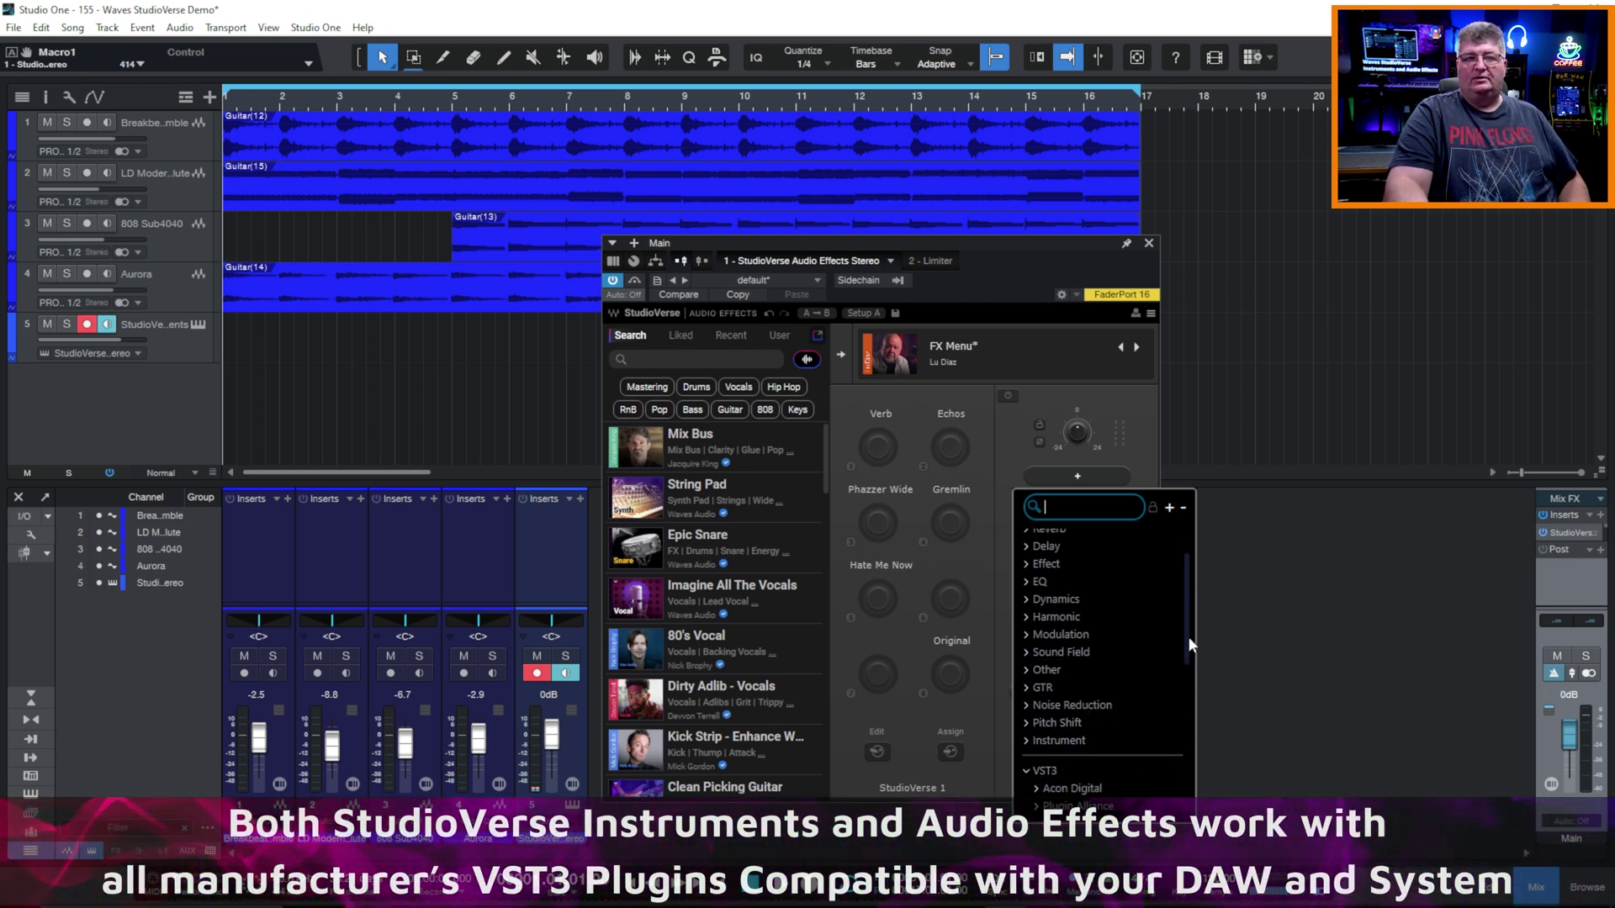
pyautogui.moveTo(1188, 638); pyautogui.dragTo(1204, 743)
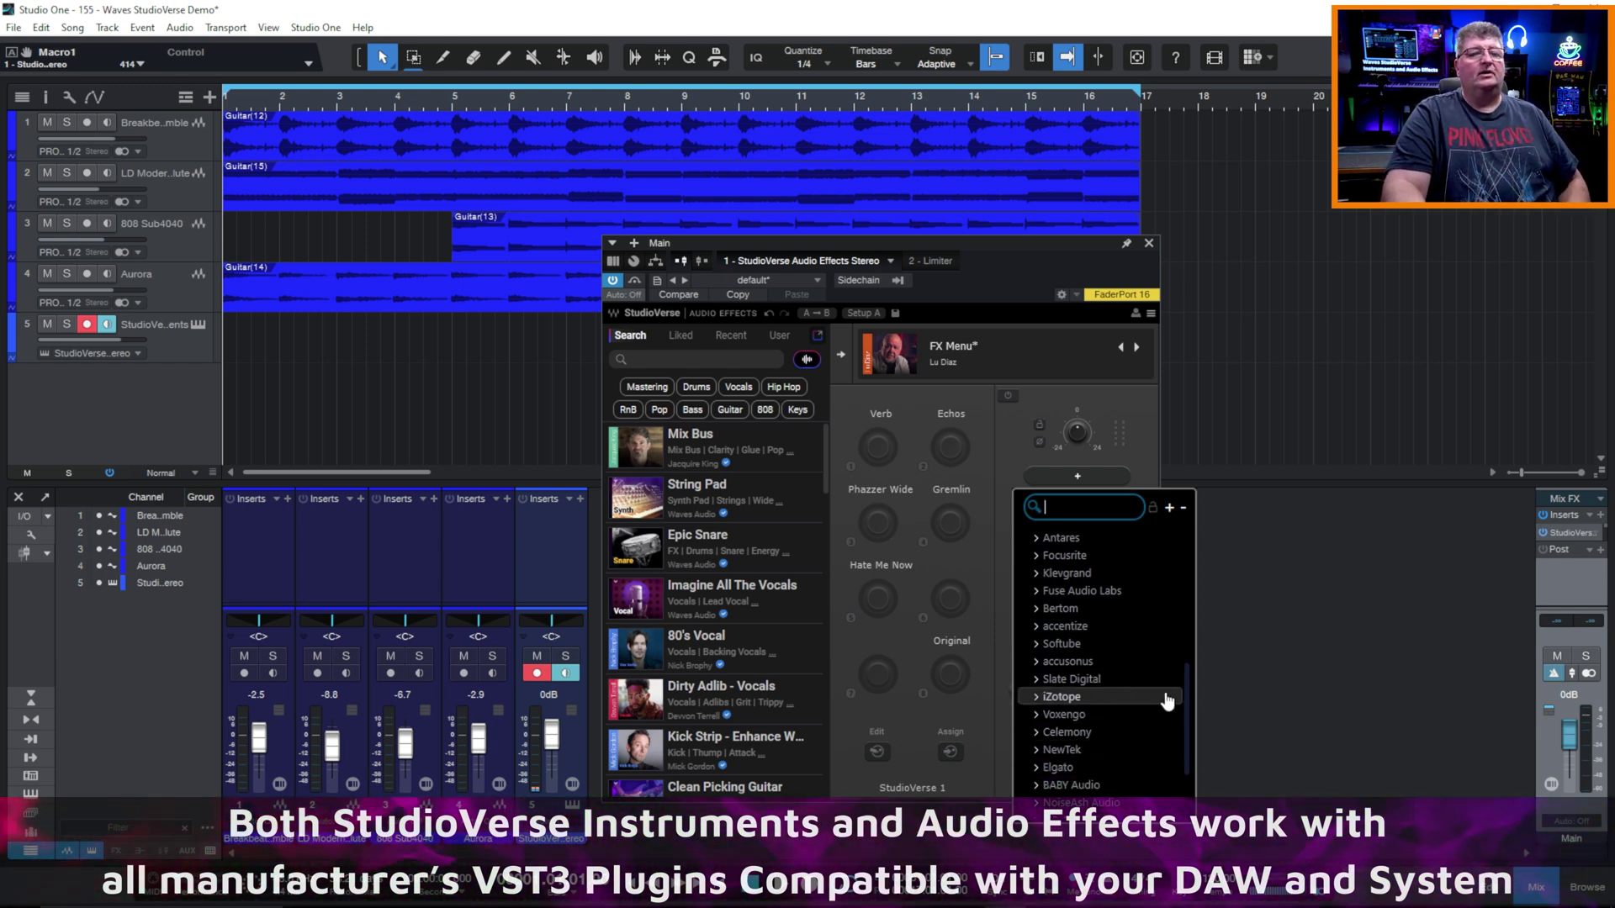
pyautogui.moveTo(1185, 715); pyautogui.dragTo(1170, 475)
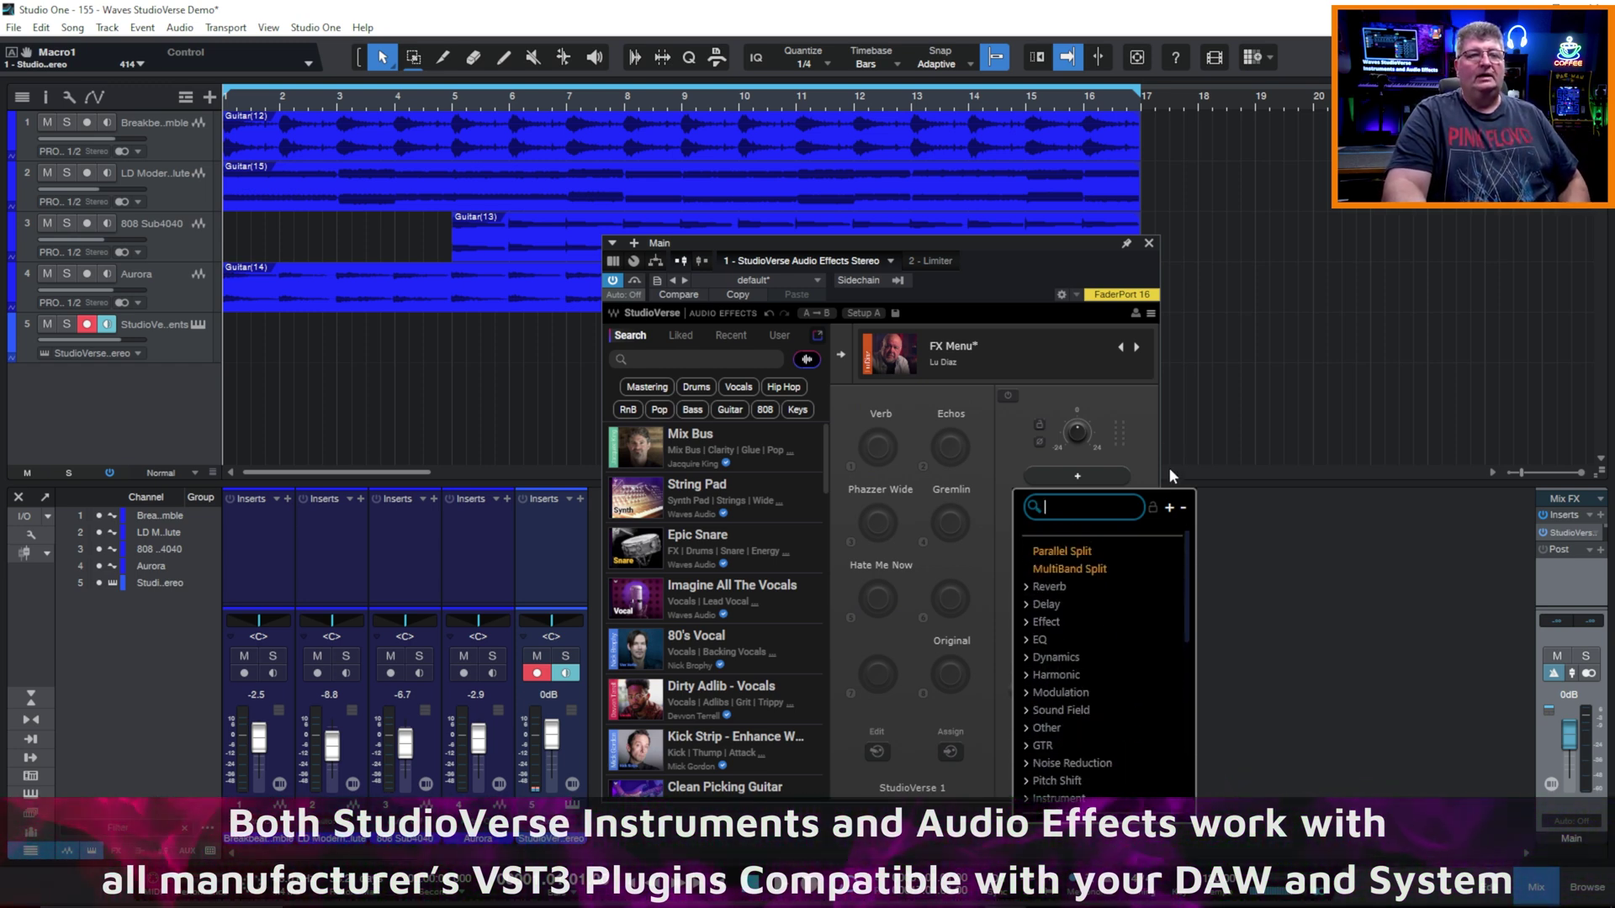
pyautogui.click(1148, 421)
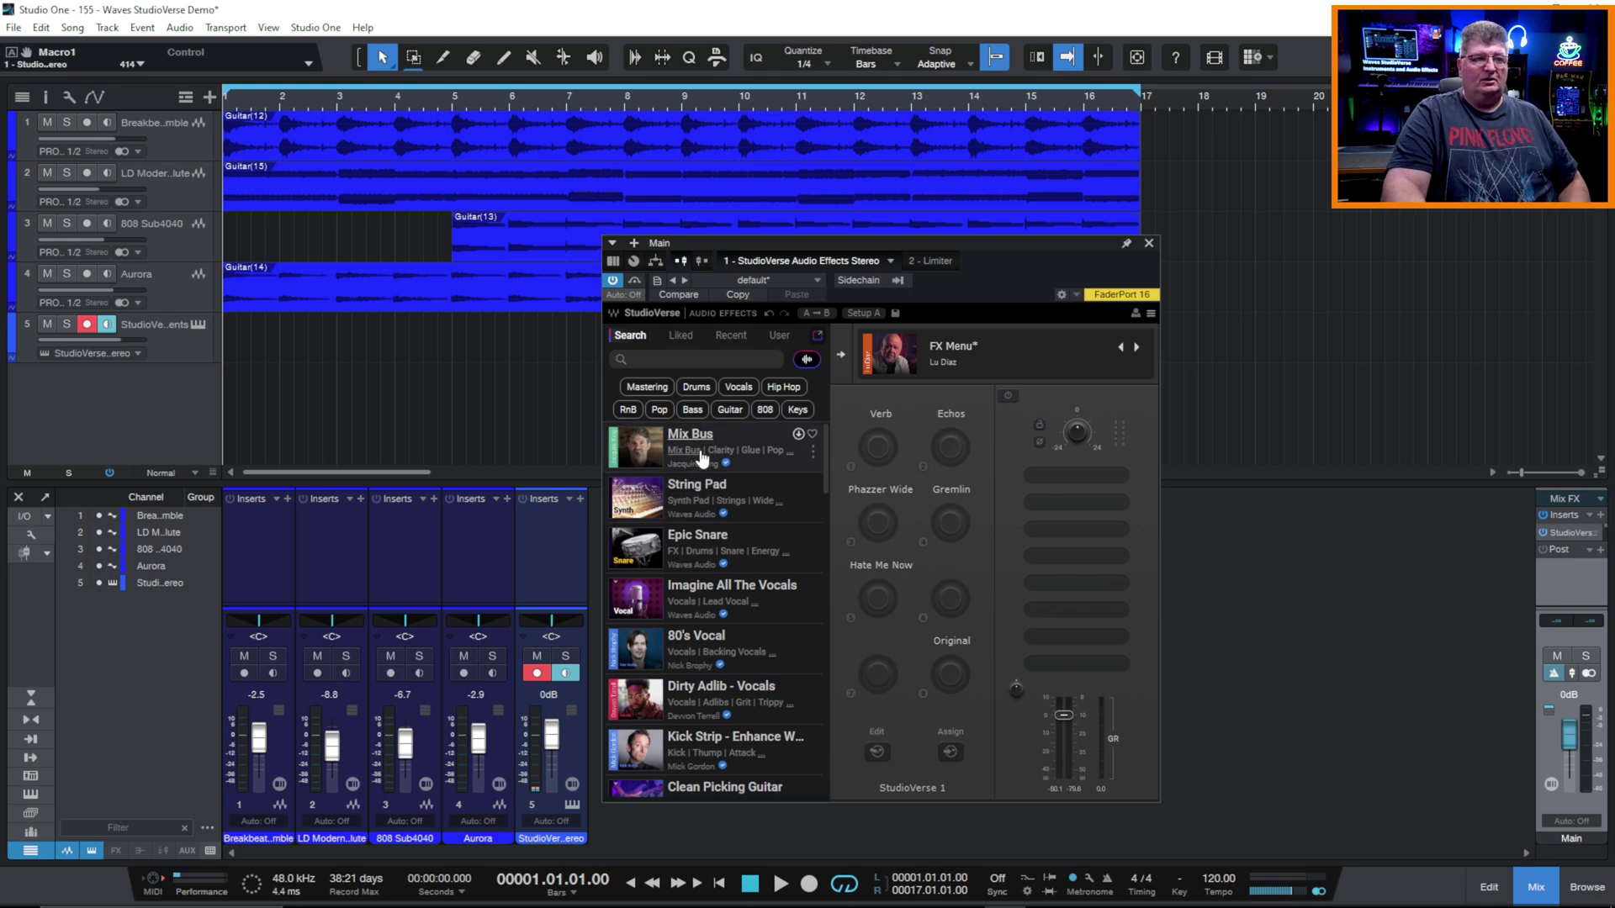
# Load the Imagine All The Vocals preset into the audio effects rack
pyautogui.click(709, 584)
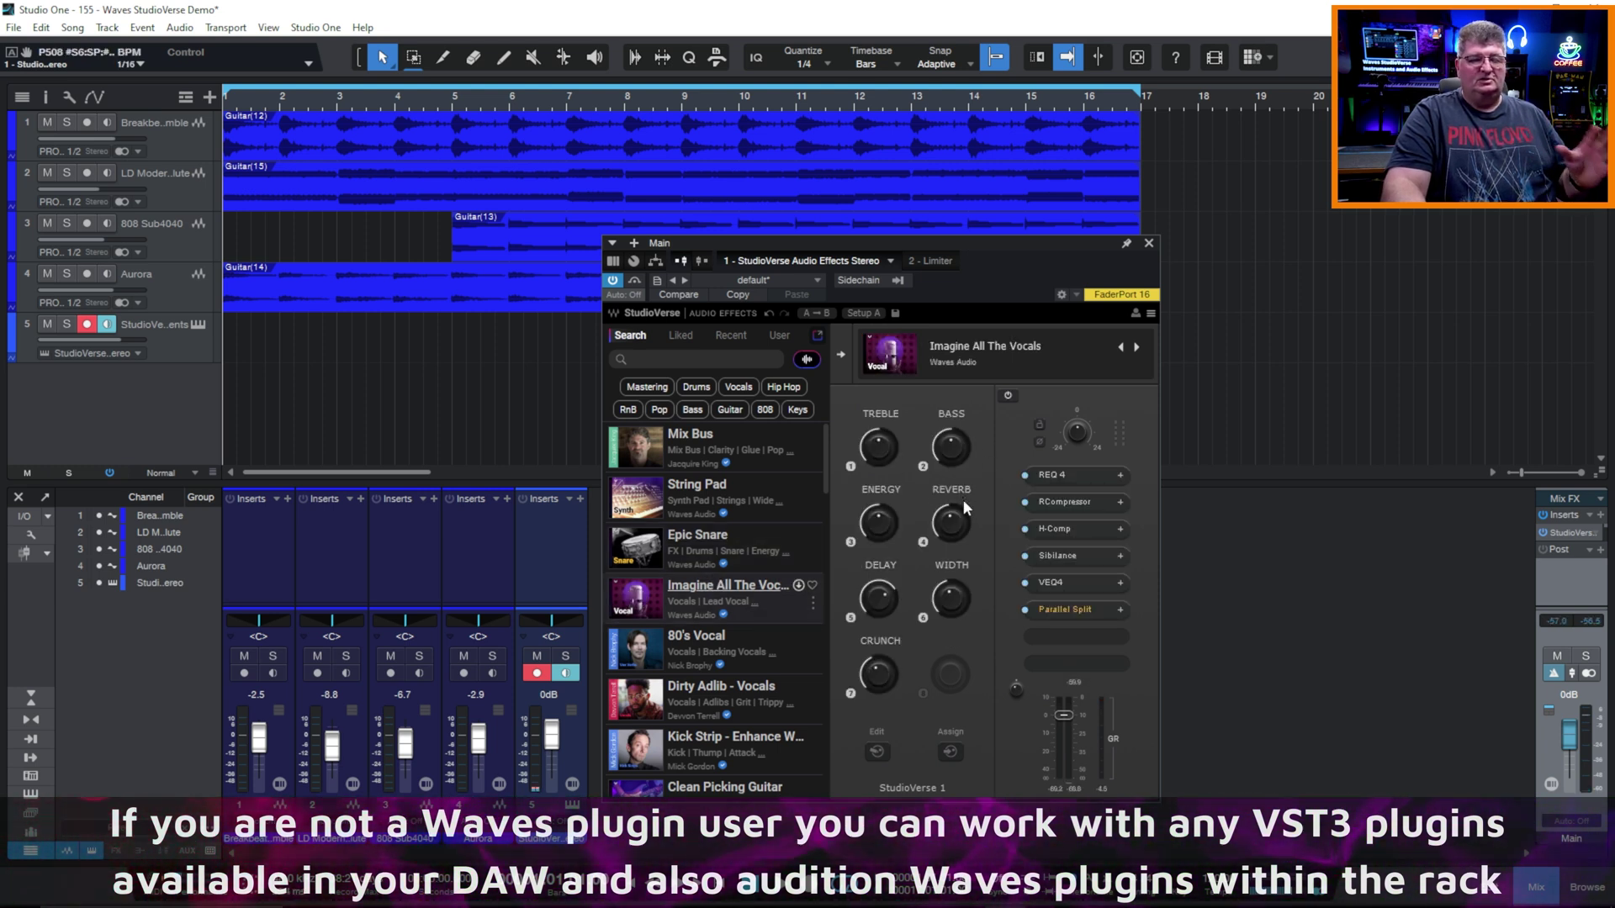
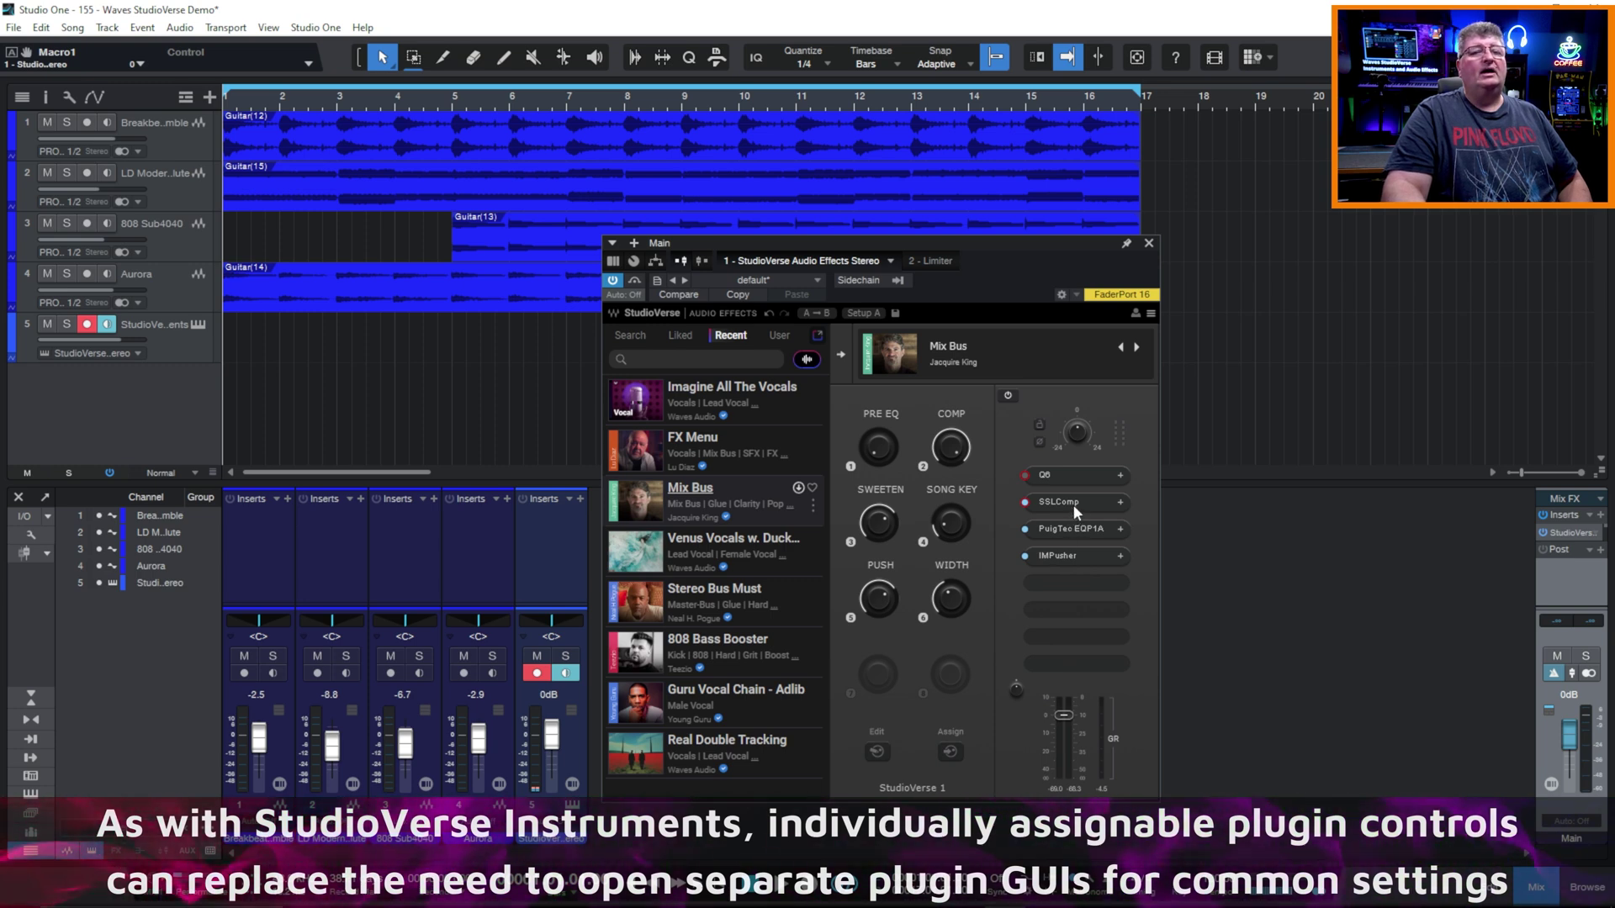
# Inspect the SSLComp, PuigTec EQP1A and IMPusher plugins in the Mix Bus preset's chain
pyautogui.click(1073, 503)
pyautogui.click(1075, 530)
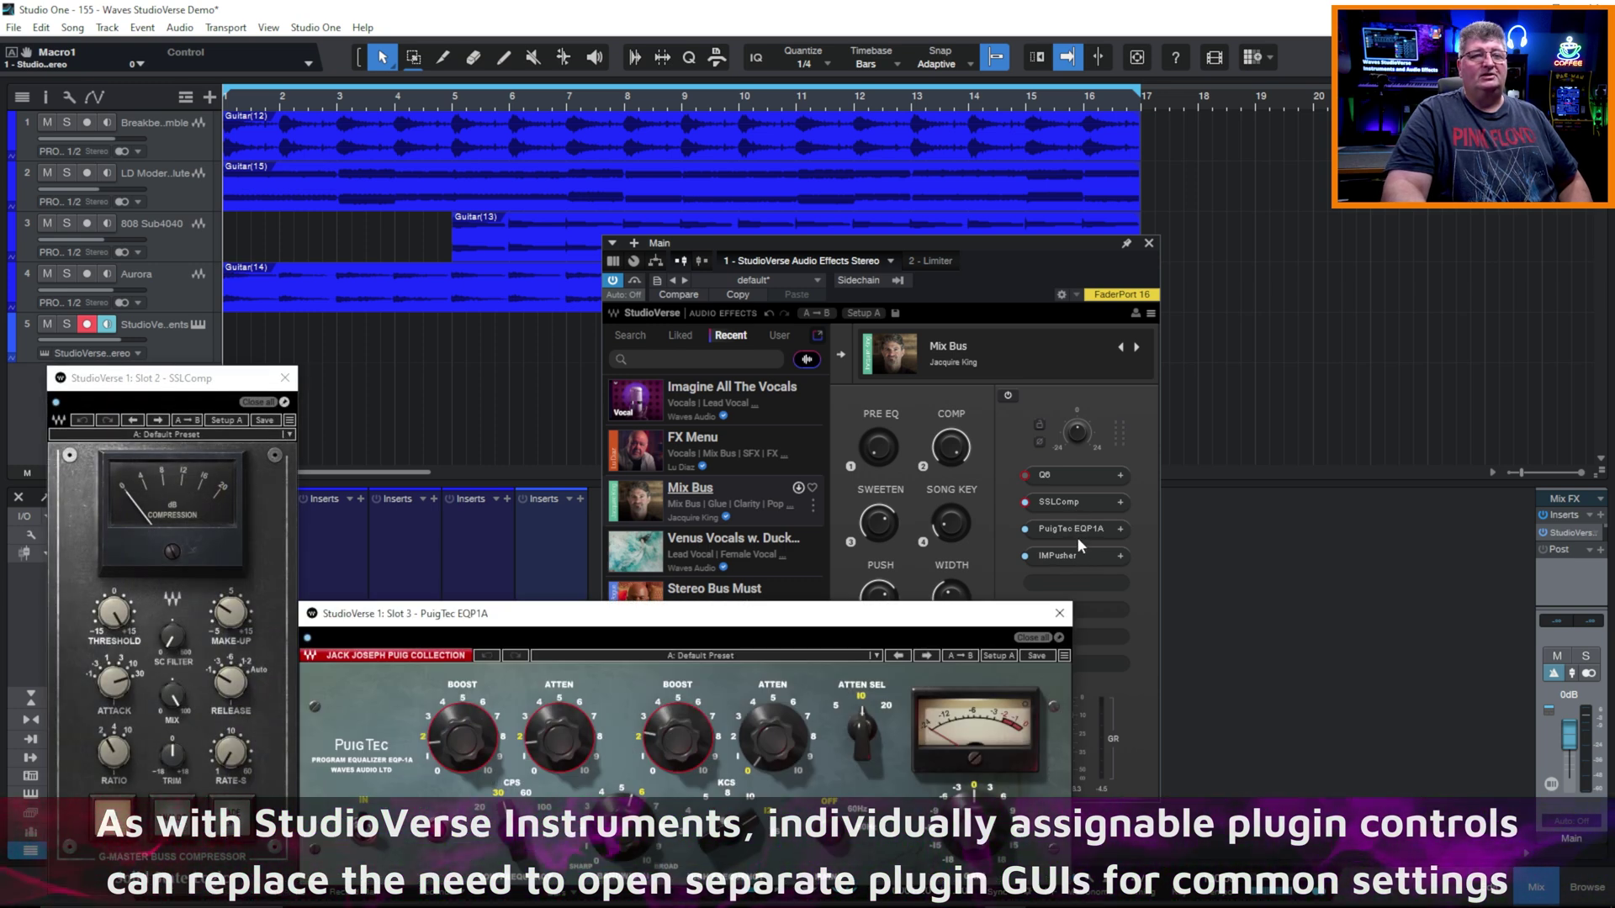
pyautogui.click(1084, 553)
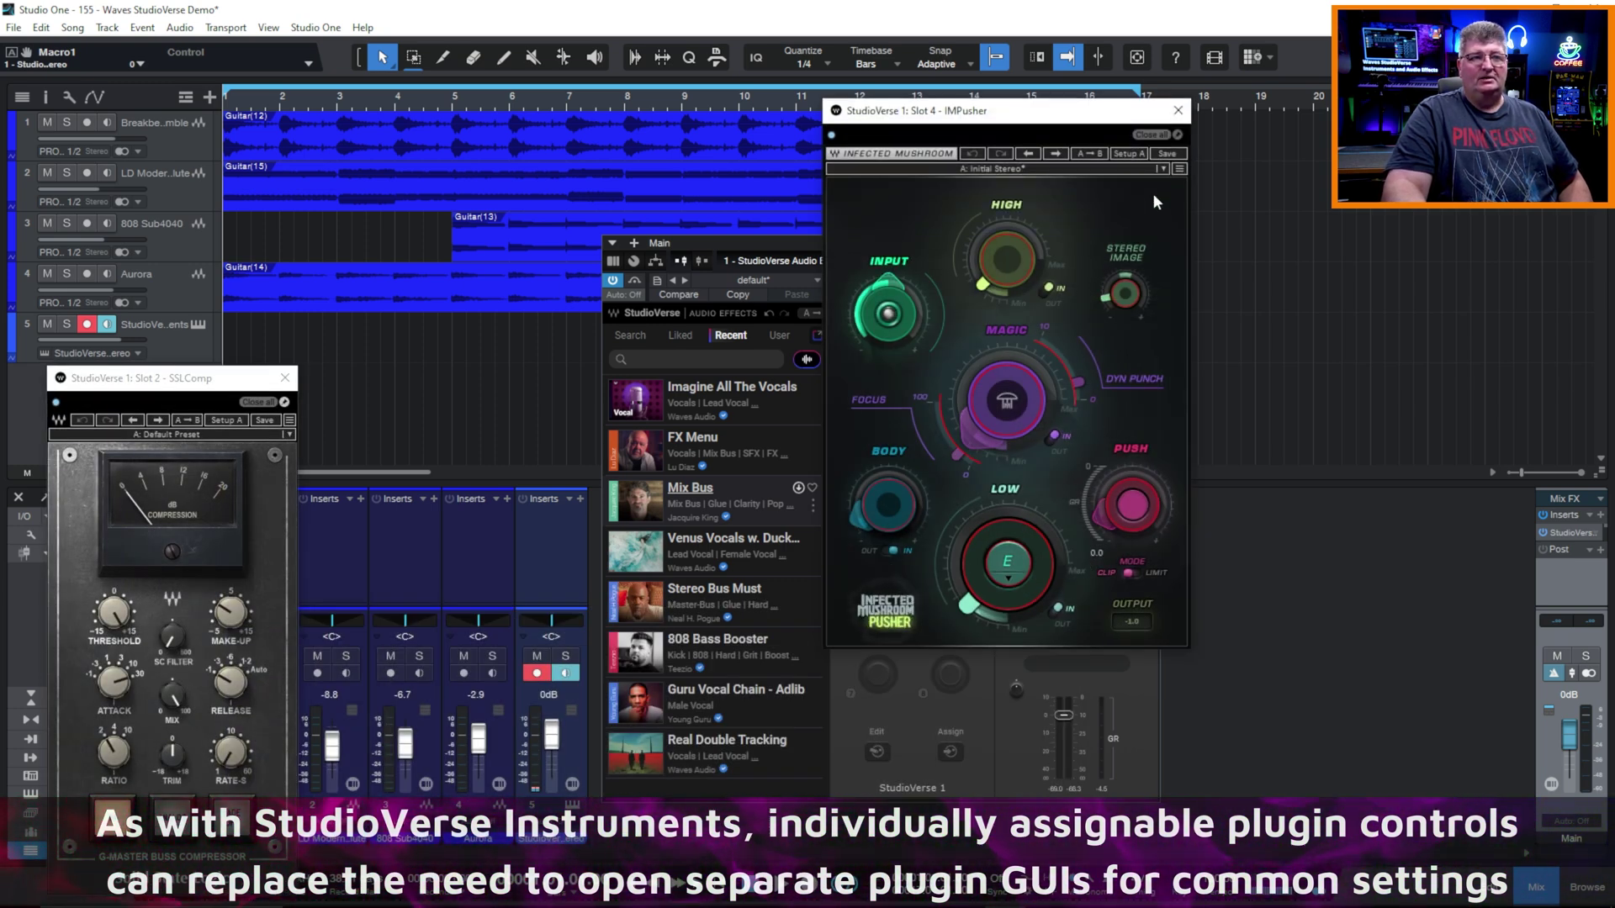
pyautogui.click(1177, 110)
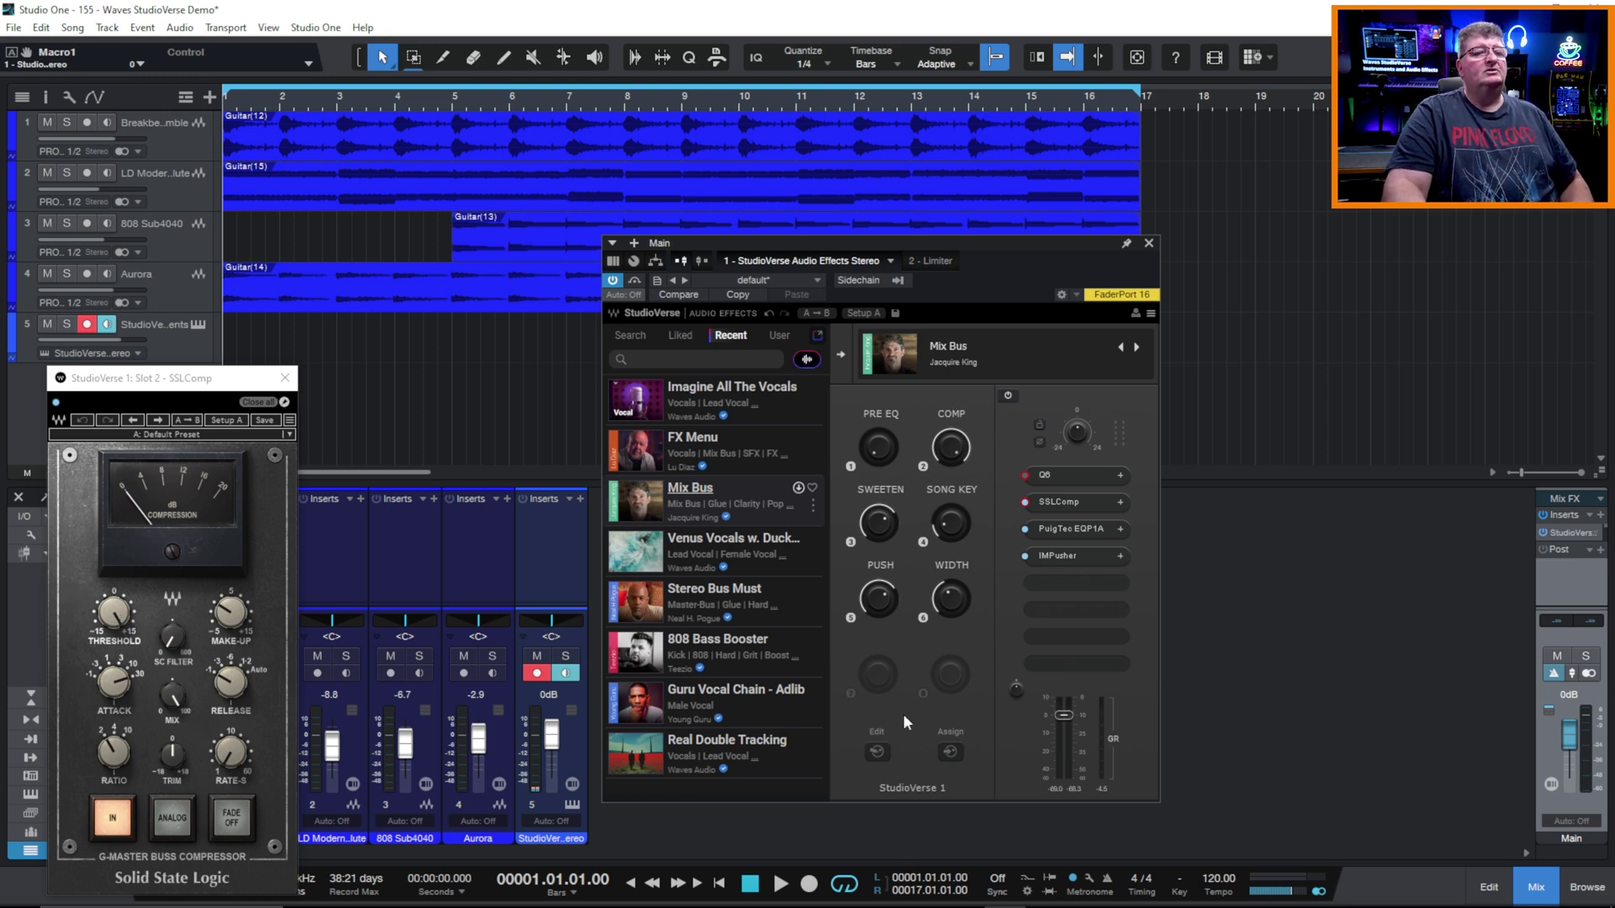
# Assign SSLComp's Thresh parameter to the empty seventh macro knob and set it to 14.8, closing the SSLComp window
pyautogui.click(878, 674)
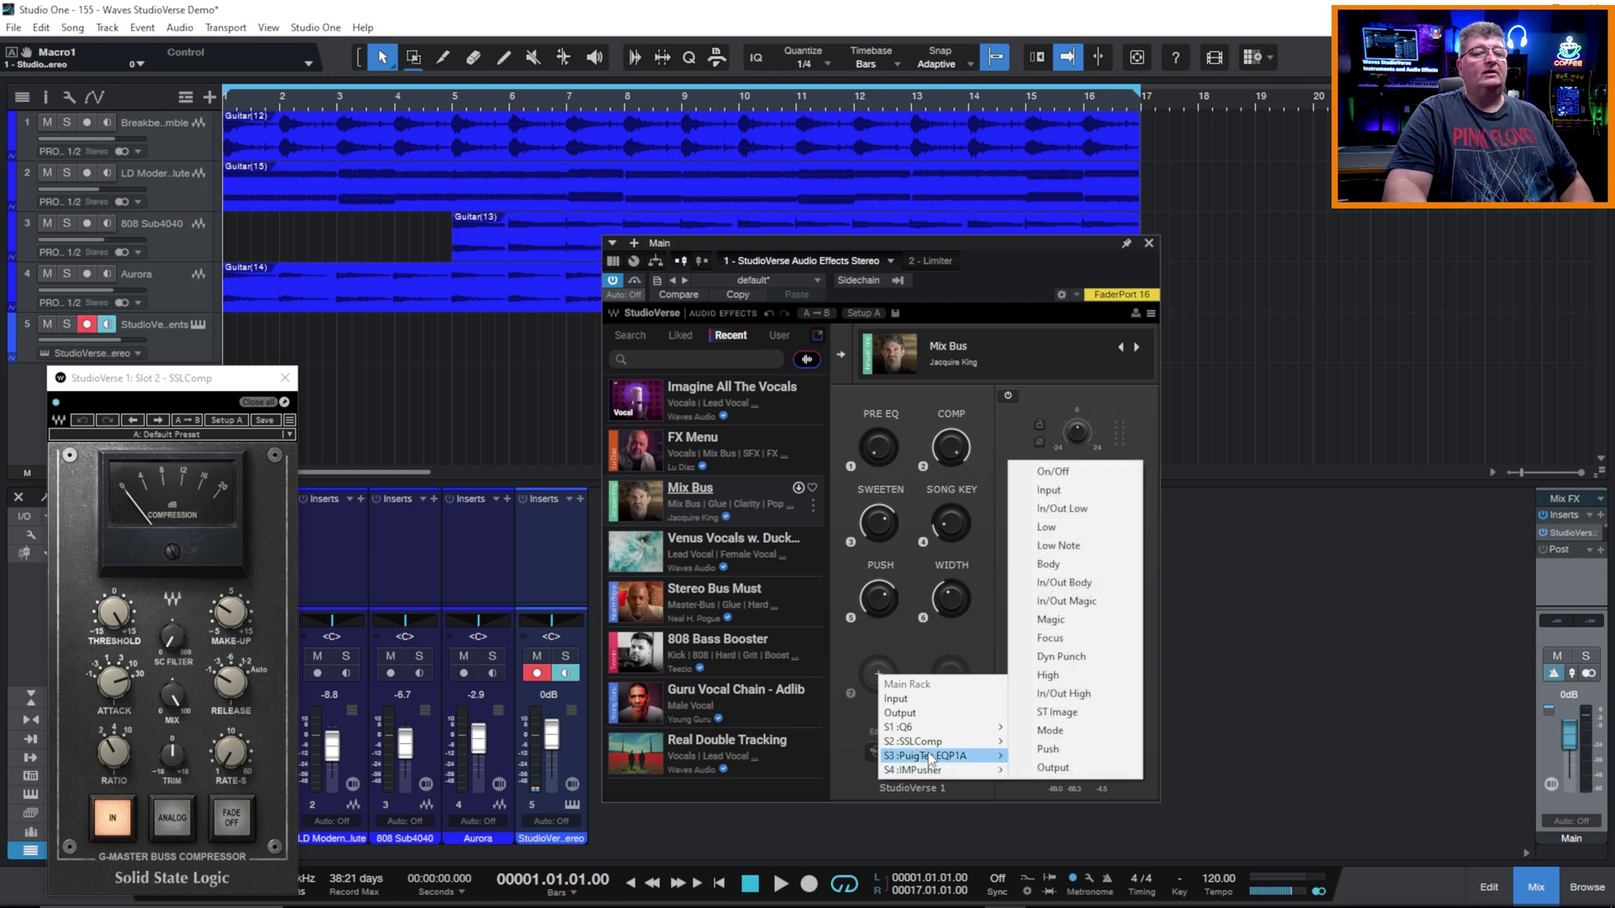
pyautogui.moveTo(987, 747)
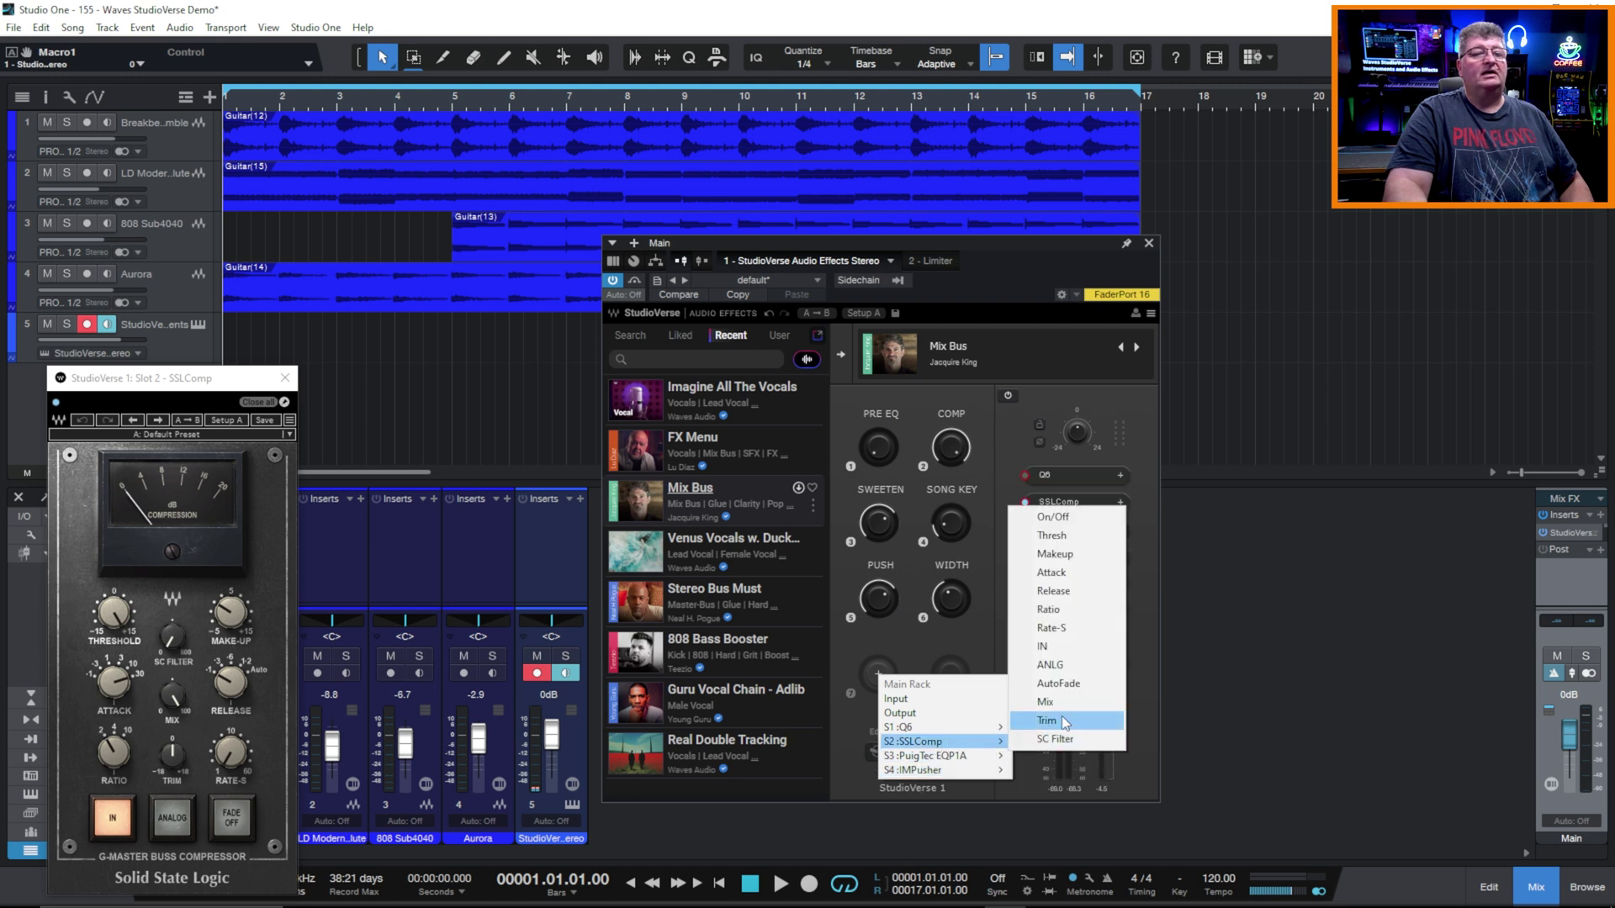
pyautogui.click(1066, 537)
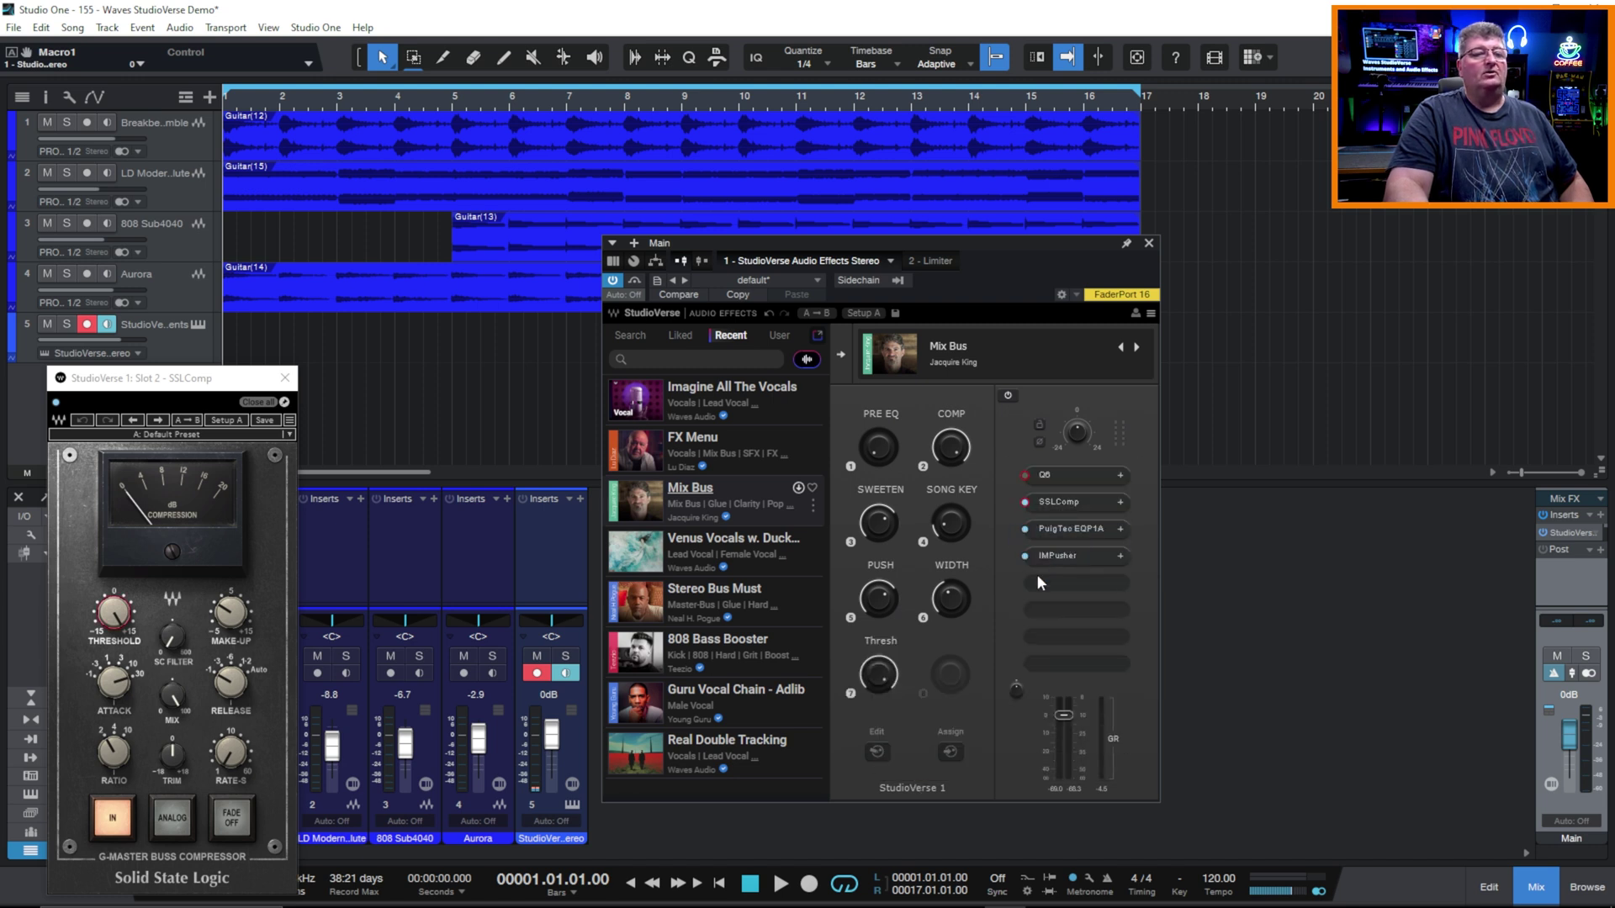
pyautogui.moveTo(888, 695); pyautogui.dragTo(877, 677)
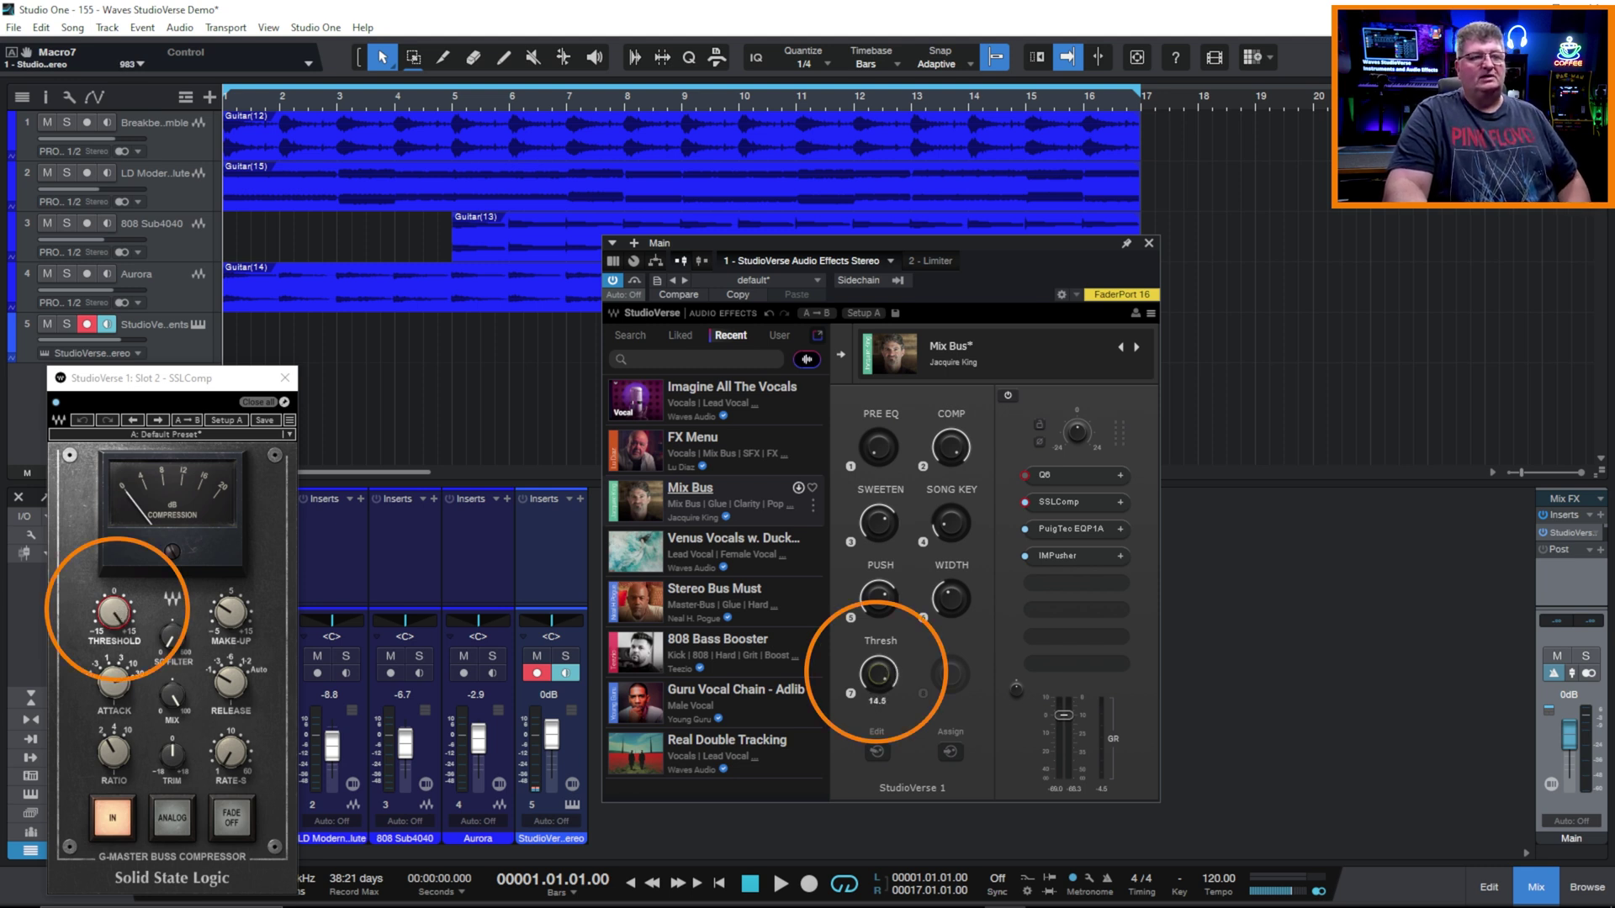
pyautogui.click(285, 378)
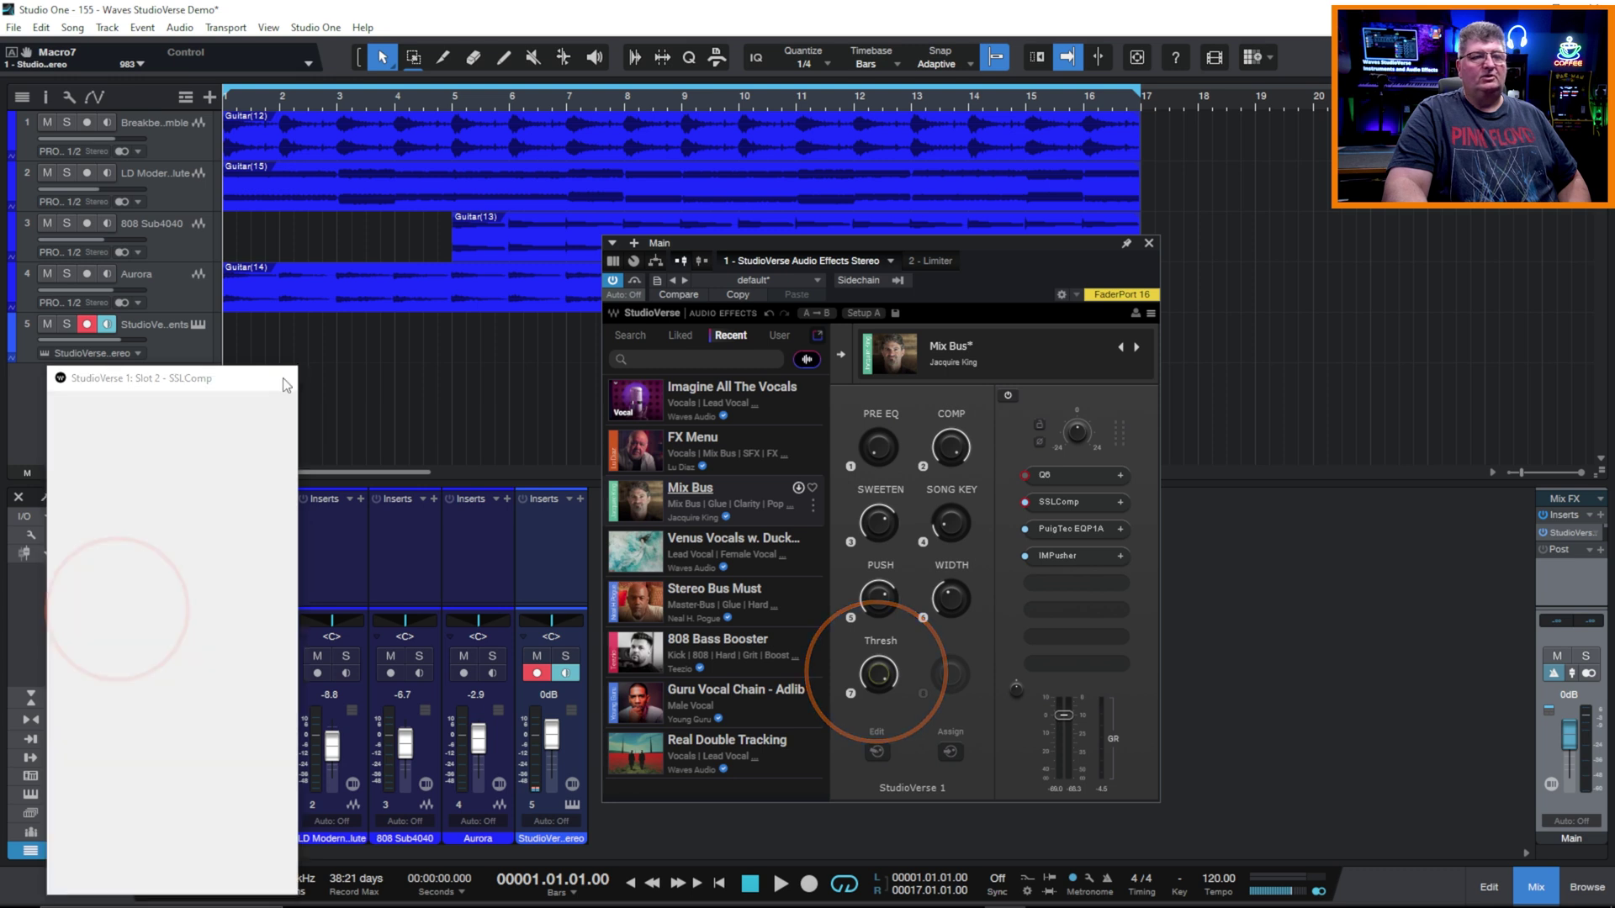